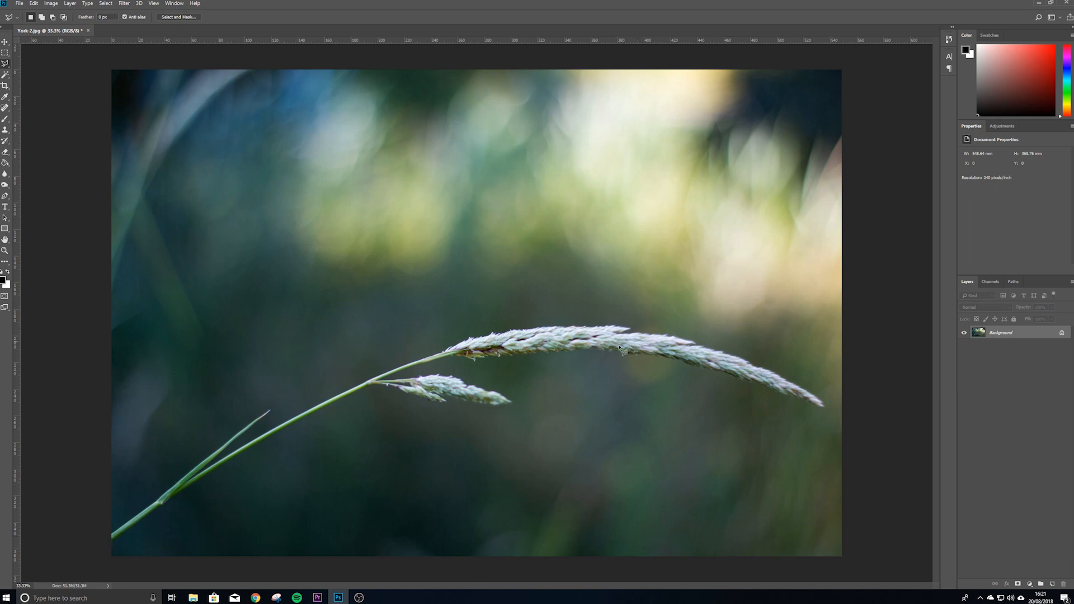
# Copy the selected grass stem onto its own layer and hide the Background layer.
pyautogui.press('p')
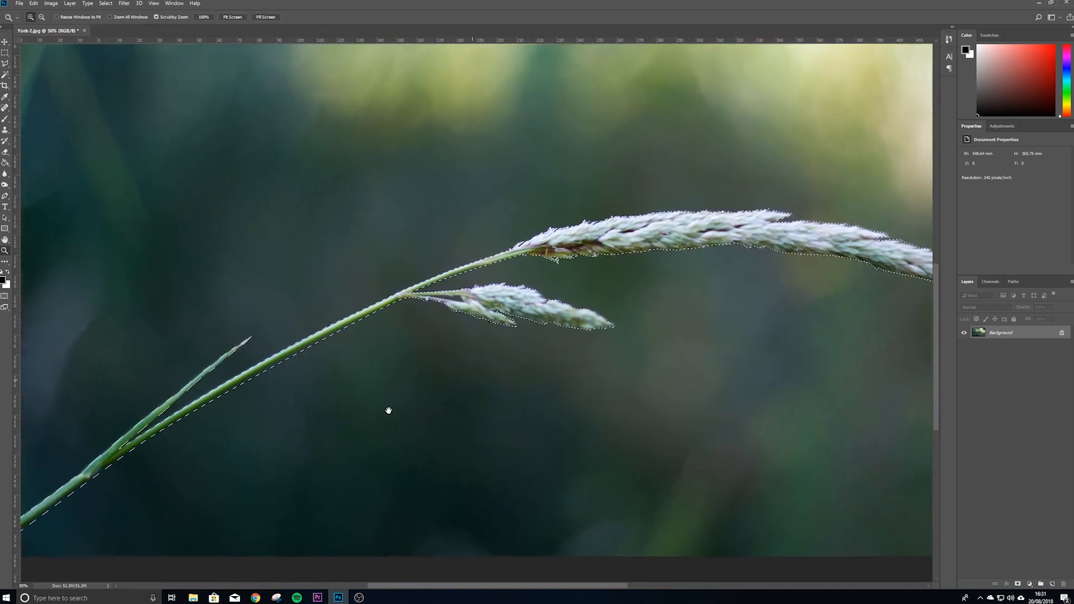
pyautogui.press('p')
pyautogui.hotkey('ctrl', 'j')
pyautogui.click(963, 345)
pyautogui.press('v')
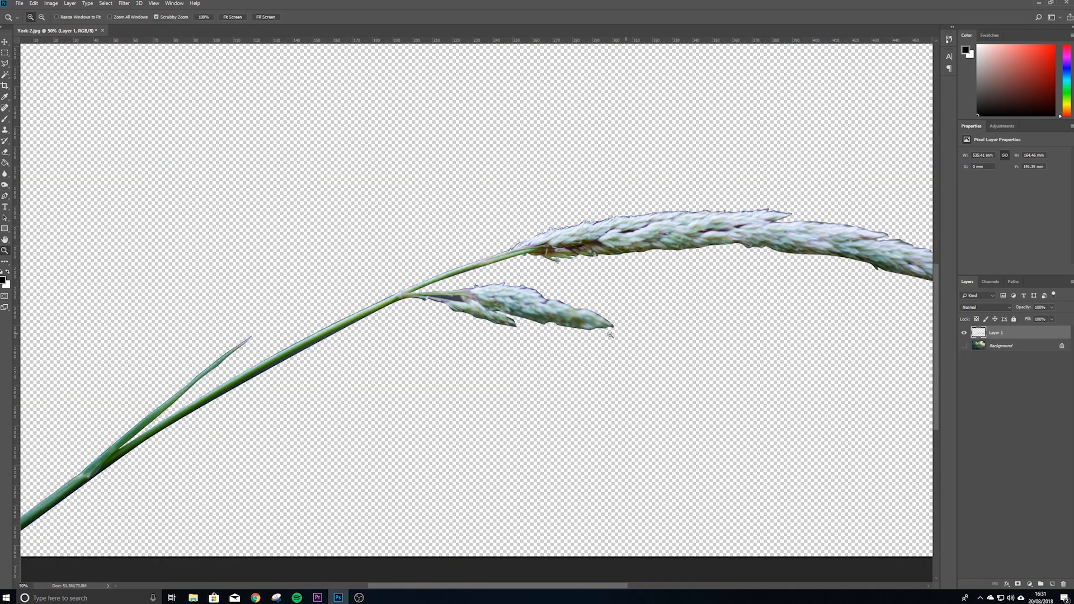
# Draw a loose Polygonal Lasso selection around the whole grass stem and its side shoots on the Background layer.
pyautogui.hotkey('ctrl', '-')
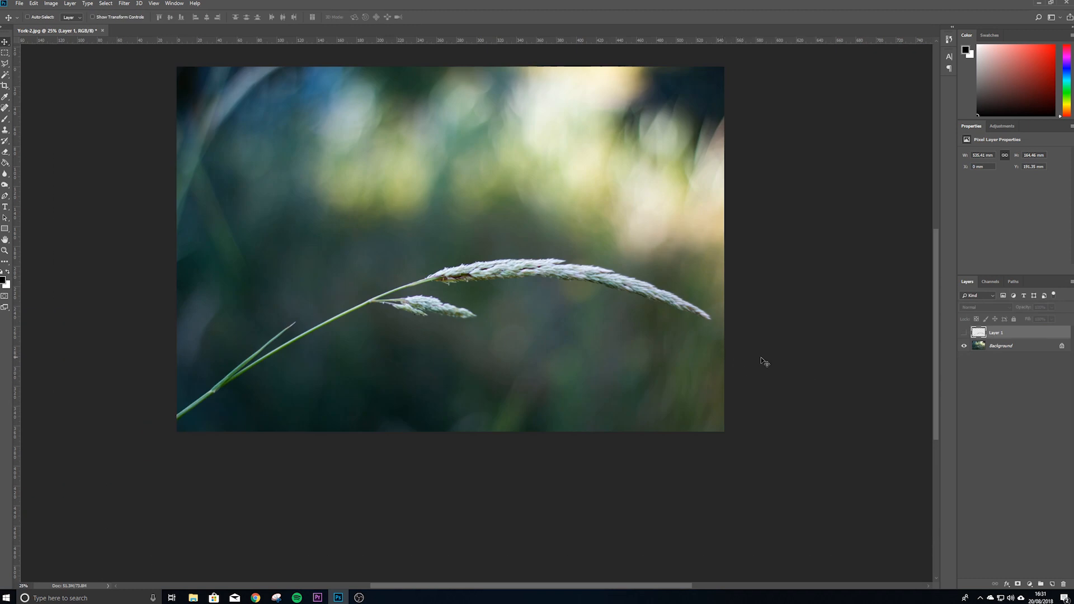
pyautogui.click(981, 350)
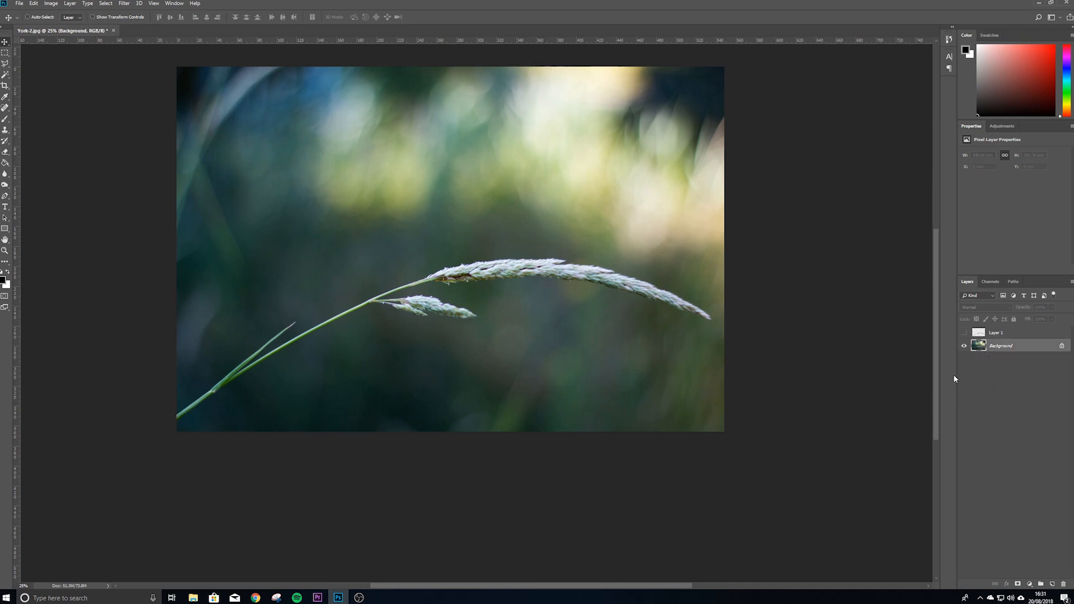
pyautogui.press('l')
pyautogui.click(171, 416)
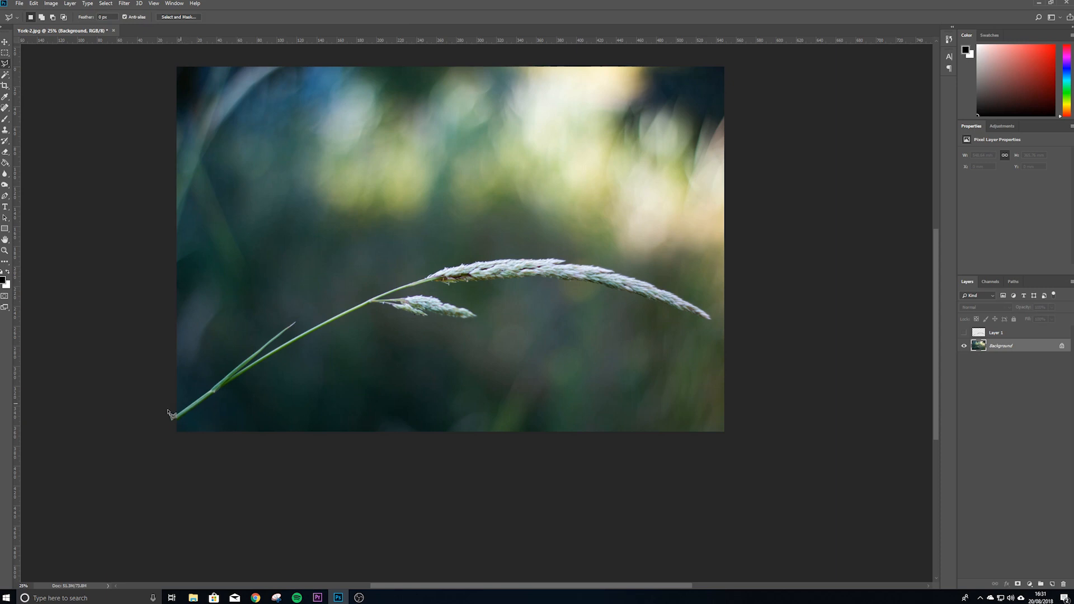
pyautogui.click(212, 386)
pyautogui.click(237, 358)
pyautogui.click(297, 314)
pyautogui.click(299, 321)
pyautogui.click(289, 334)
pyautogui.click(276, 344)
pyautogui.click(436, 267)
pyautogui.click(477, 255)
pyautogui.click(553, 253)
pyautogui.click(610, 262)
pyautogui.click(689, 295)
pyautogui.click(716, 316)
pyautogui.click(709, 328)
pyautogui.click(689, 318)
pyautogui.click(604, 293)
pyautogui.click(541, 283)
pyautogui.click(427, 291)
pyautogui.click(468, 300)
pyautogui.click(482, 319)
pyautogui.click(444, 327)
pyautogui.click(373, 309)
pyautogui.click(247, 382)
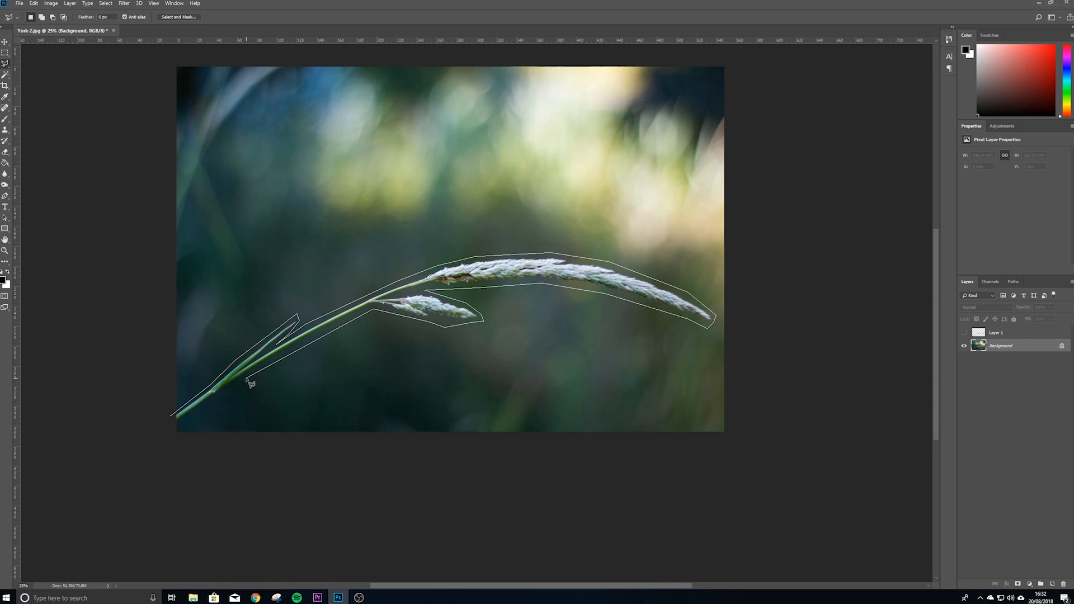
pyautogui.click(174, 418)
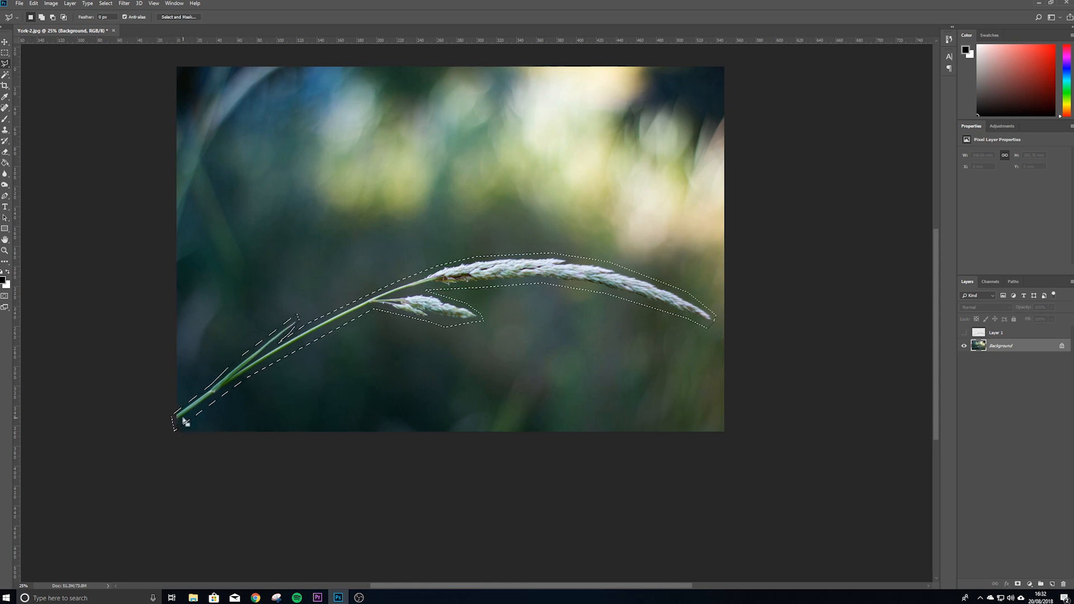
# Fill the selected stem area with Content-Aware on the Background layer and deselect it.
pyautogui.hotkey('shift', 'F5')
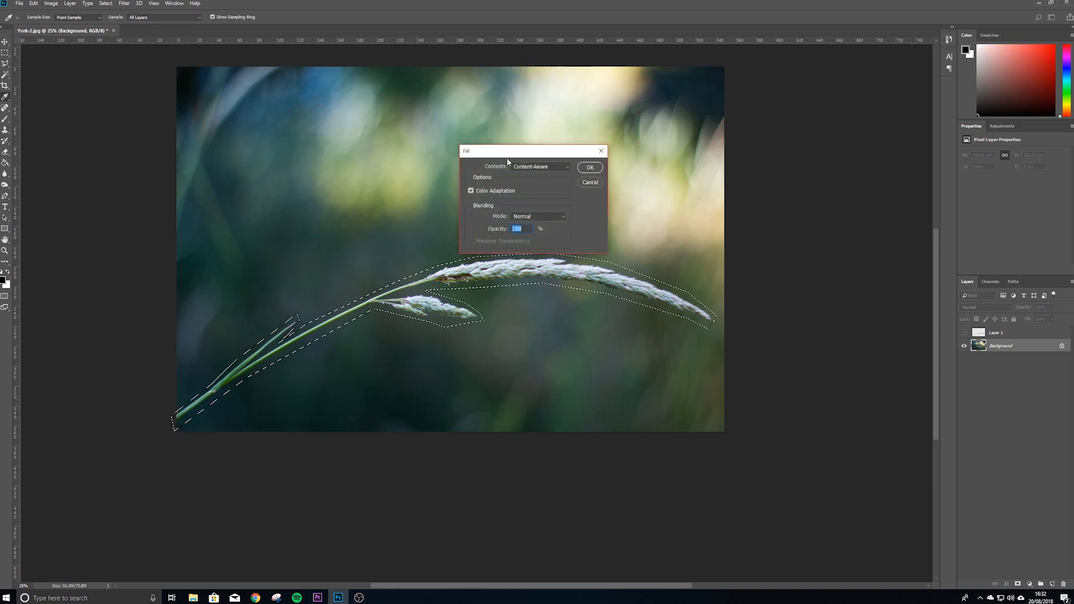
pyautogui.click(520, 166)
pyautogui.click(537, 204)
pyautogui.click(590, 167)
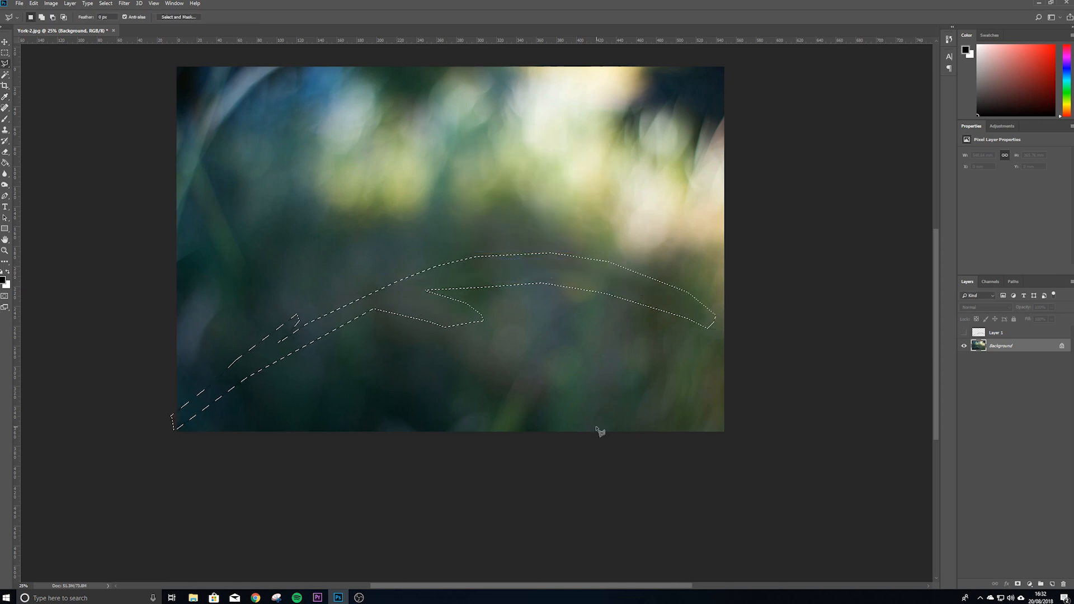
pyautogui.hotkey('ctrl', 'd')
# Toggle the layers' visibility, leaving the cut-out stem on Layer 1 shown and the Background hidden.
pyautogui.click(963, 333)
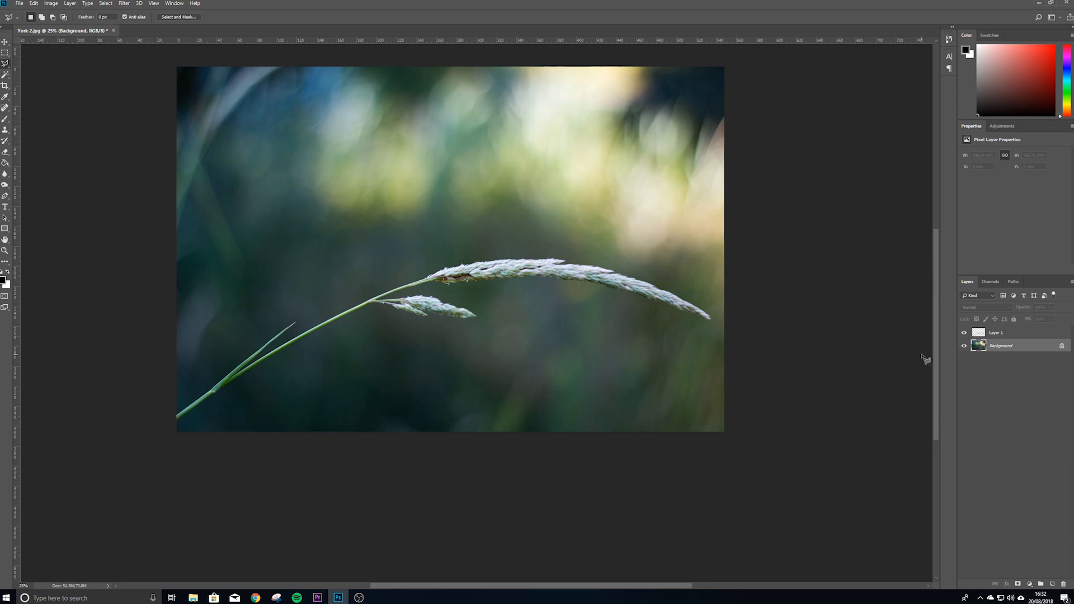
pyautogui.click(964, 332)
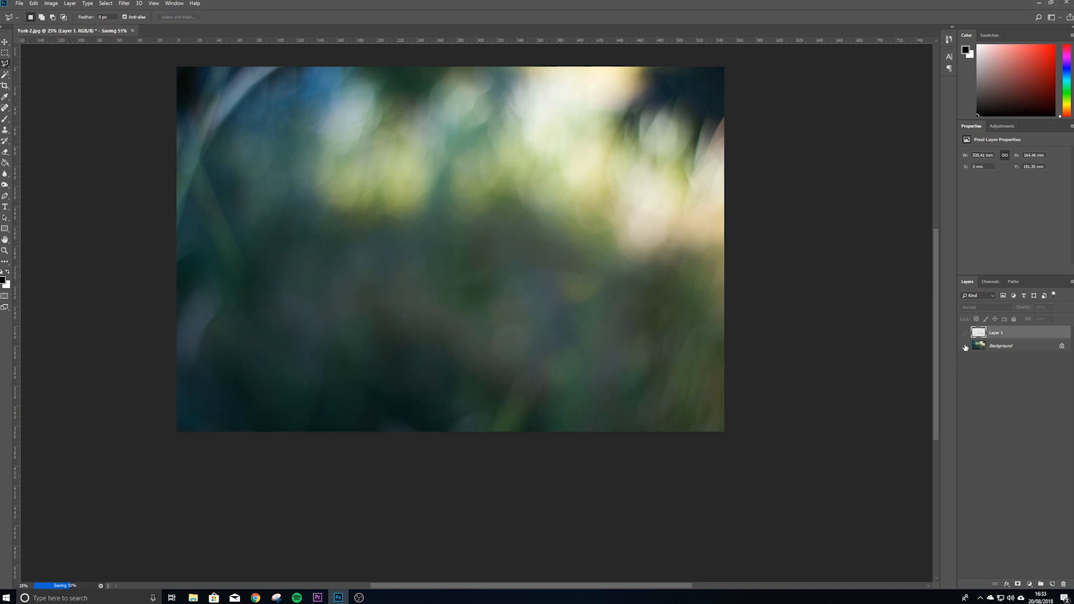
pyautogui.click(964, 347)
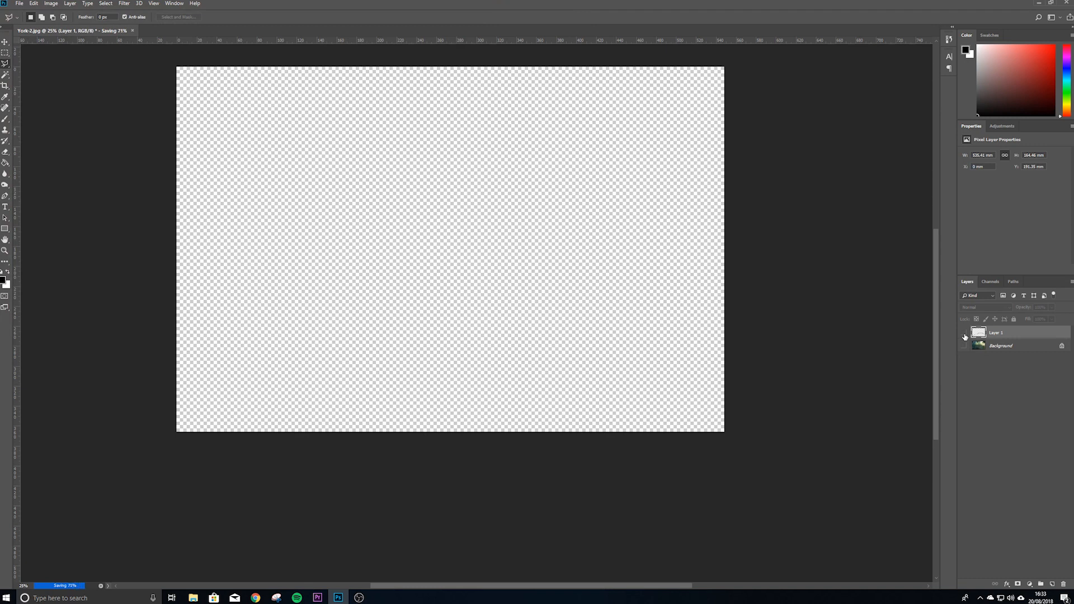
pyautogui.click(963, 334)
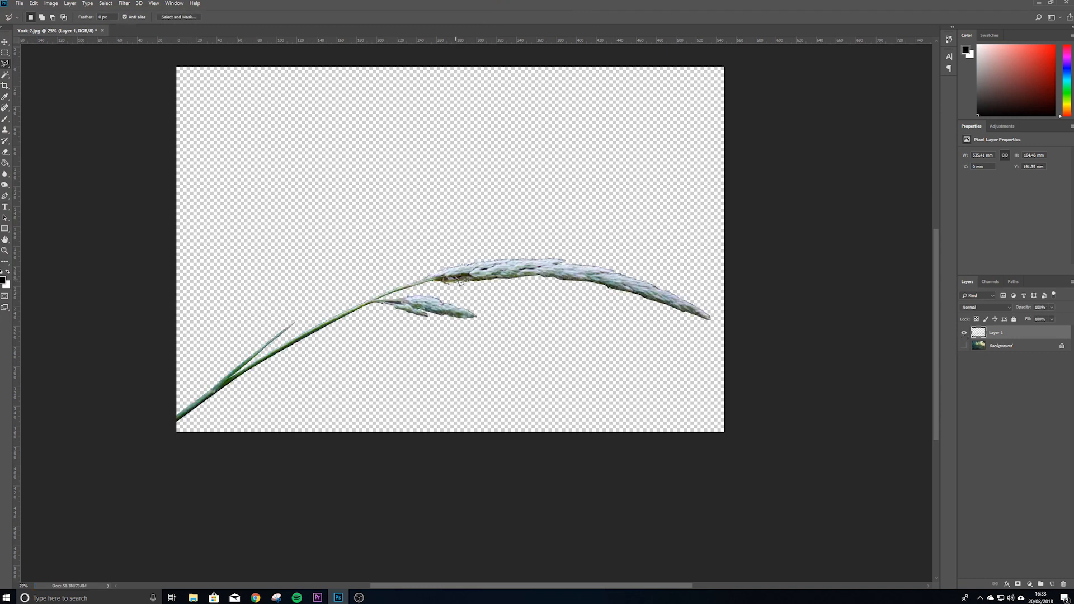
# Save the isolated stem and the stem-free background as separate images, choosing PNG as the background's file format.
pyautogui.click(19, 3)
pyautogui.click(30, 97)
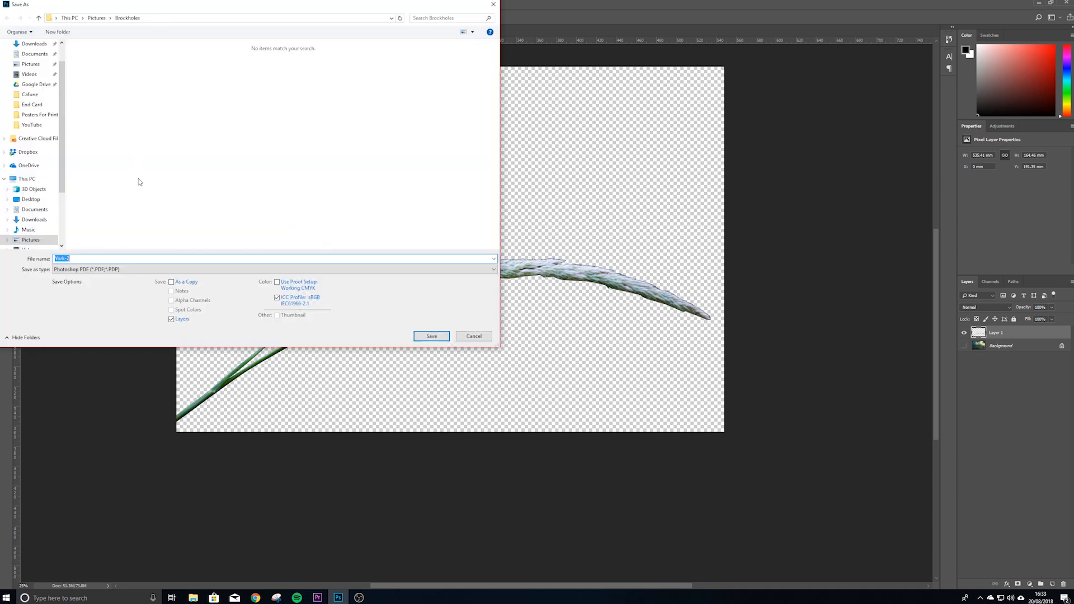
pyautogui.click(100, 270)
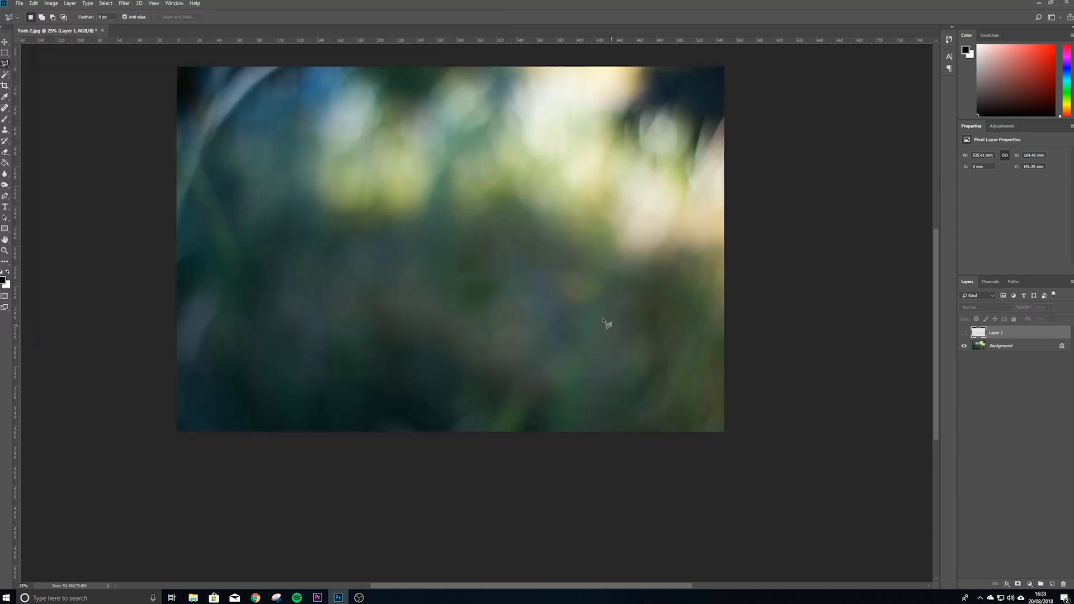
pyautogui.hotkey('ctrl', 'shift', 's')
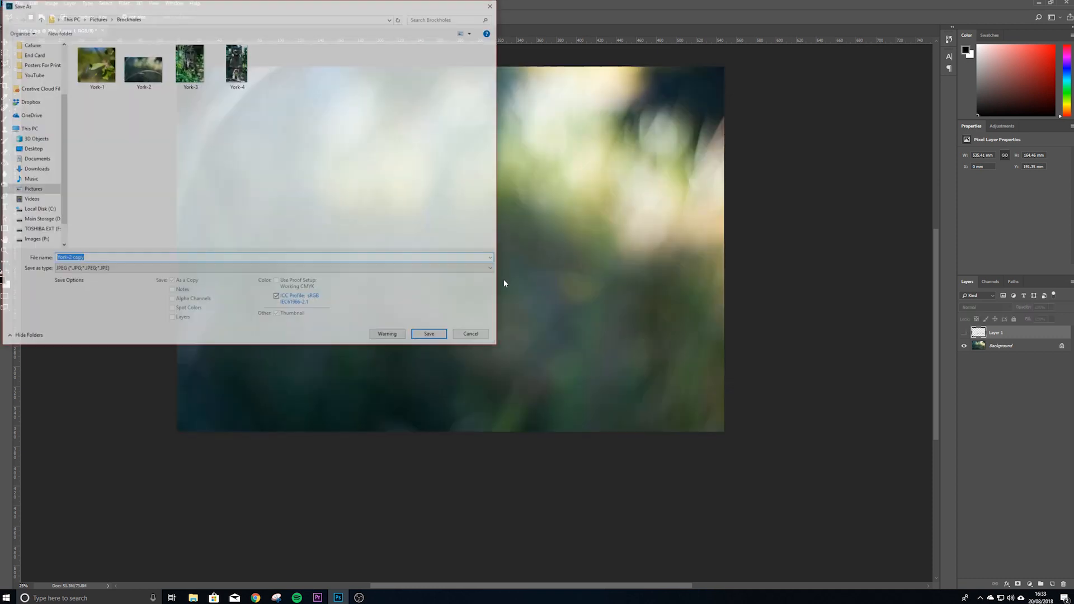
pyautogui.click(188, 270)
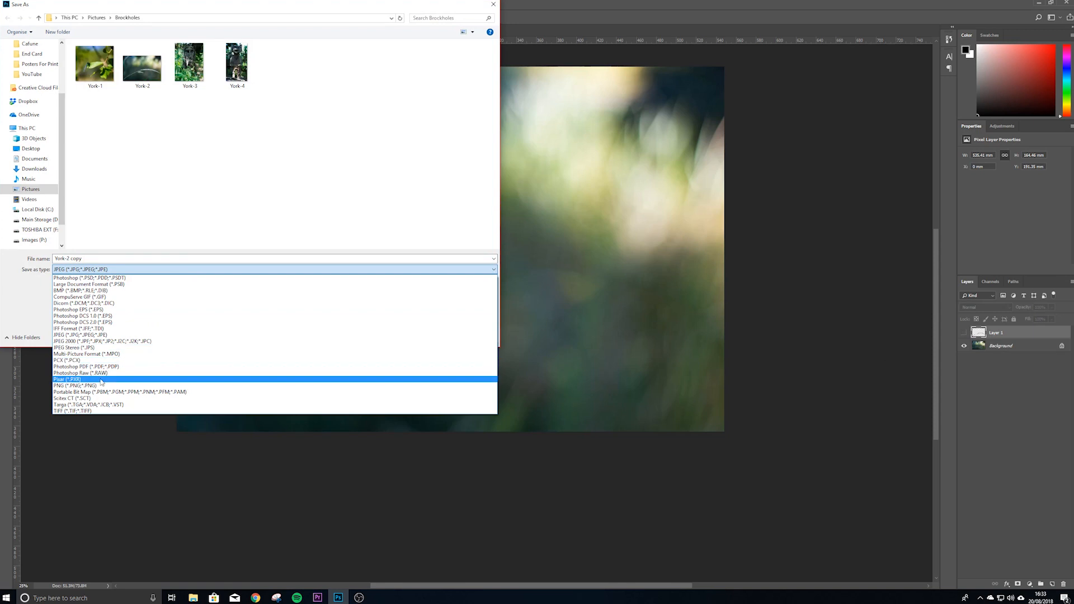
pyautogui.click(101, 385)
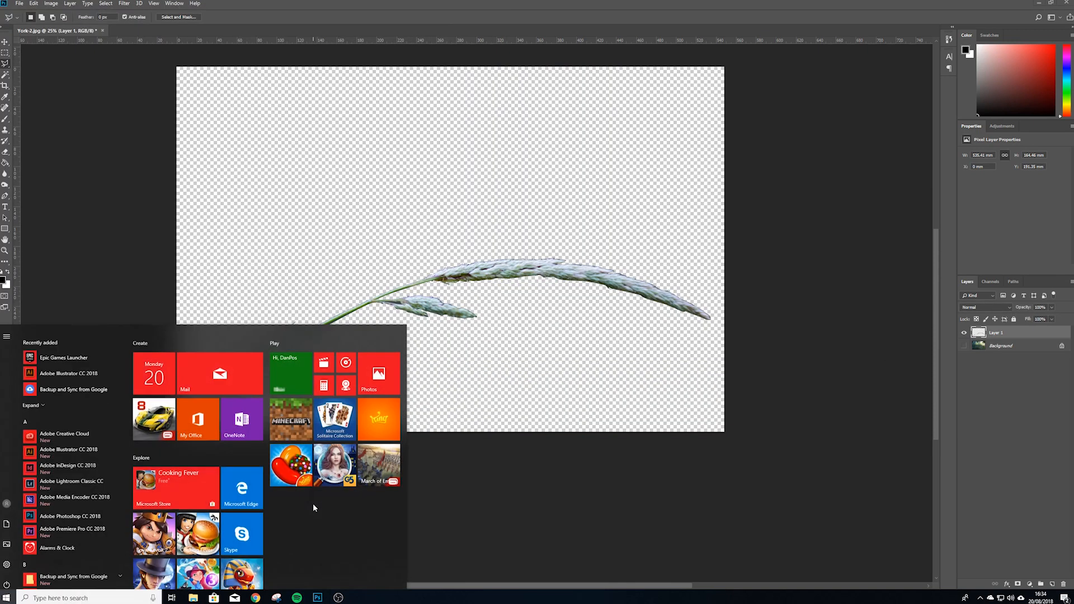
# Switch to Premiere Pro and import the Background and Foreground images from the Parallax Video folder.
pyautogui.write('premier')
pyautogui.press('Return')
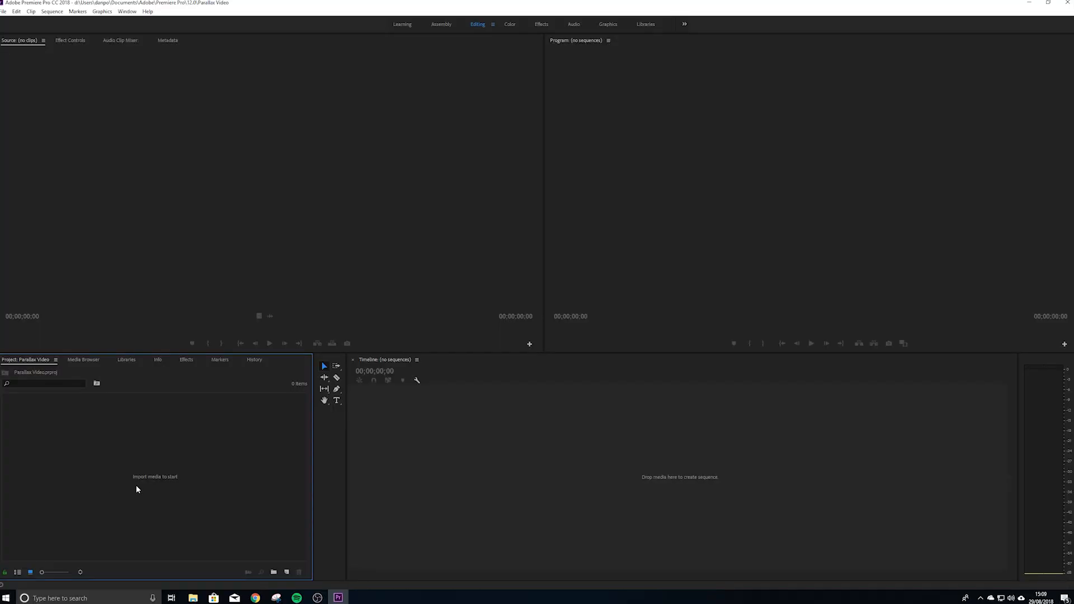
pyautogui.doubleClick(140, 479)
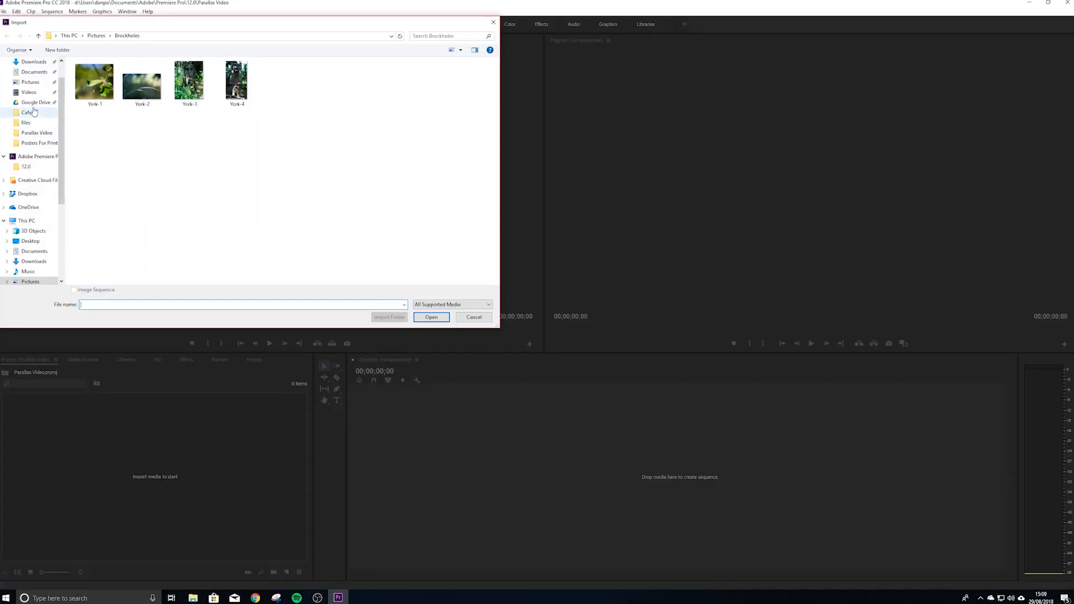
pyautogui.click(37, 133)
pyautogui.click(96, 83)
pyautogui.keyDown('shift'); pyautogui.click(115, 92); pyautogui.keyUp('shift')
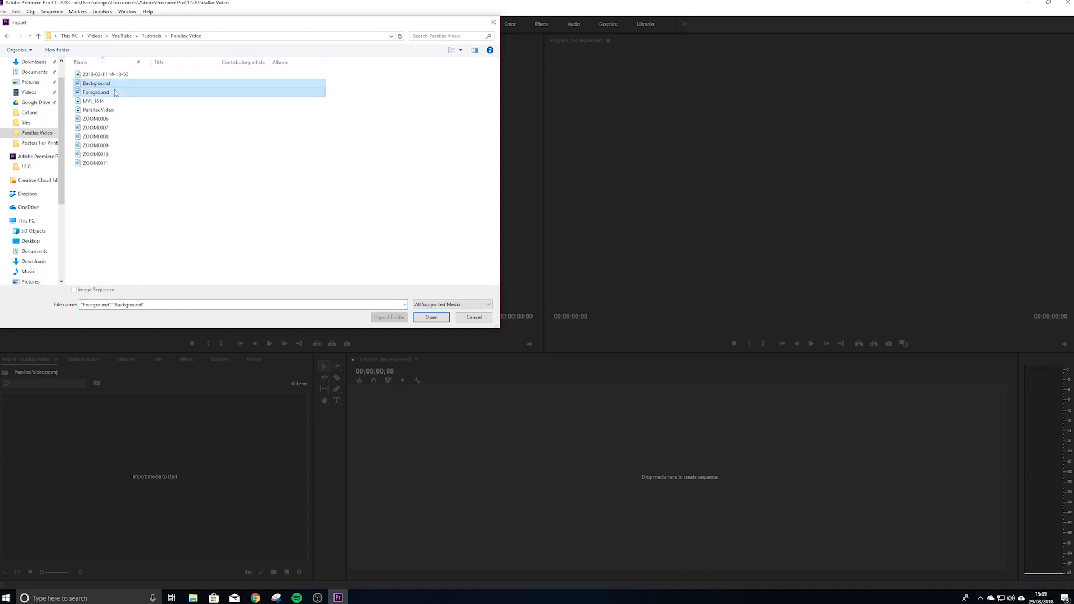
pyautogui.click(431, 317)
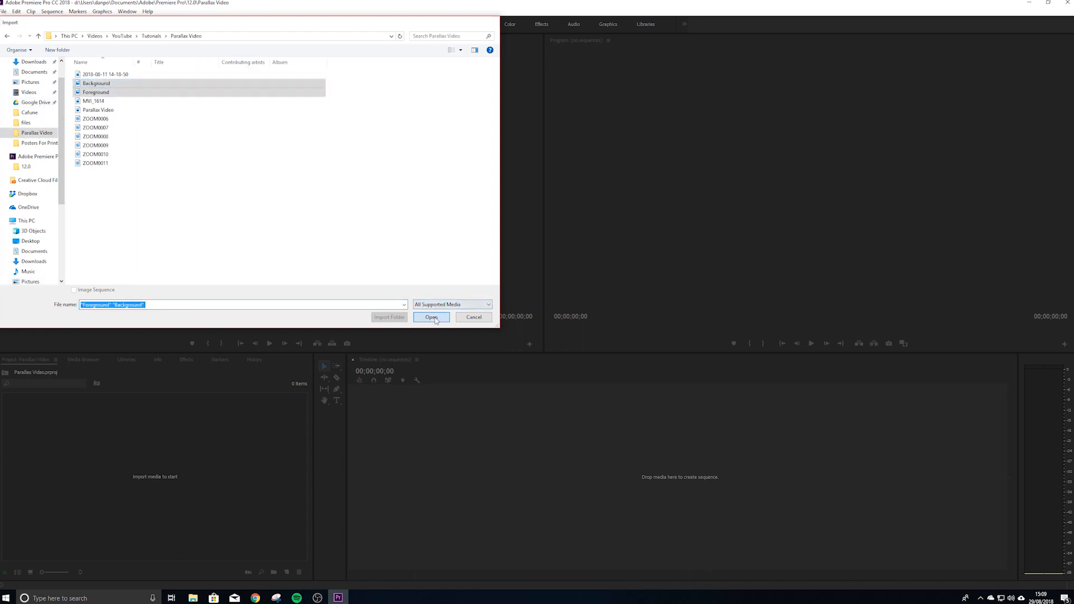
pyautogui.click(200, 464)
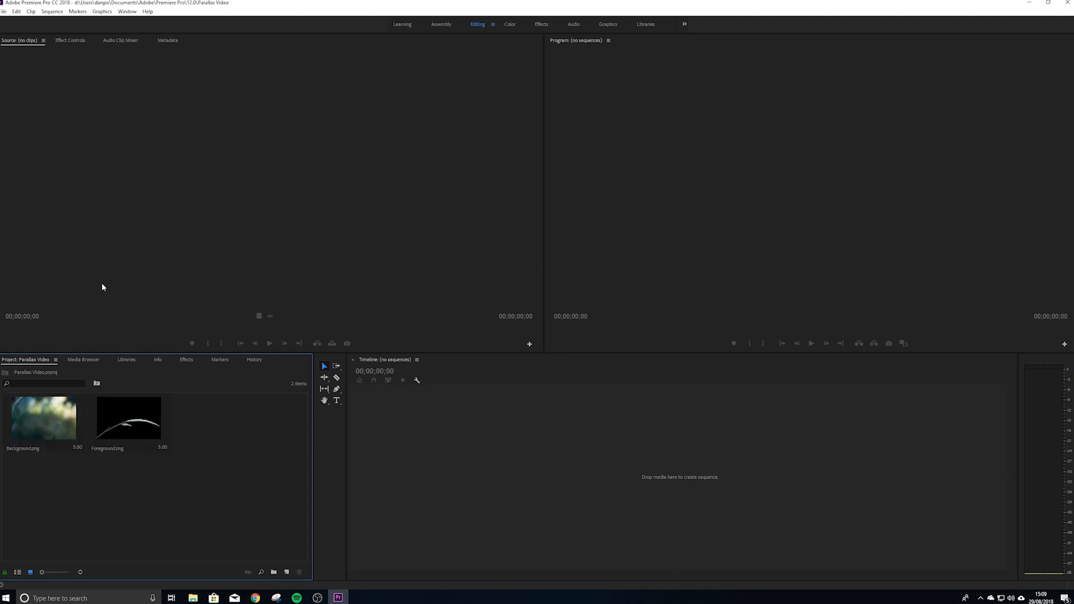
# Start a new sequence with the Custom editing mode and a timebase of 60.00 frames/second.
pyautogui.click(286, 572)
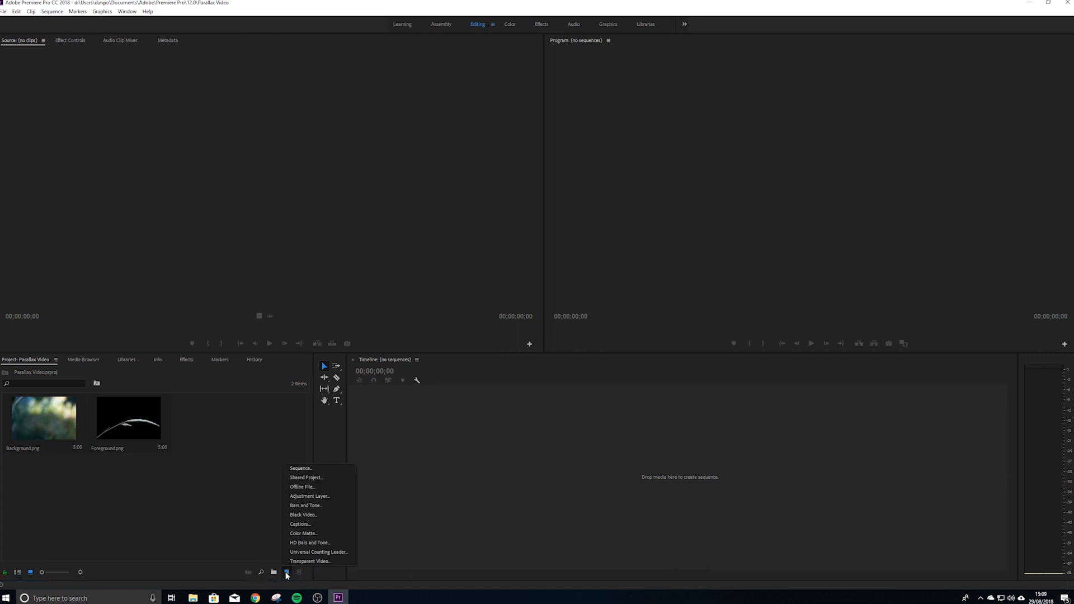
pyautogui.click(300, 469)
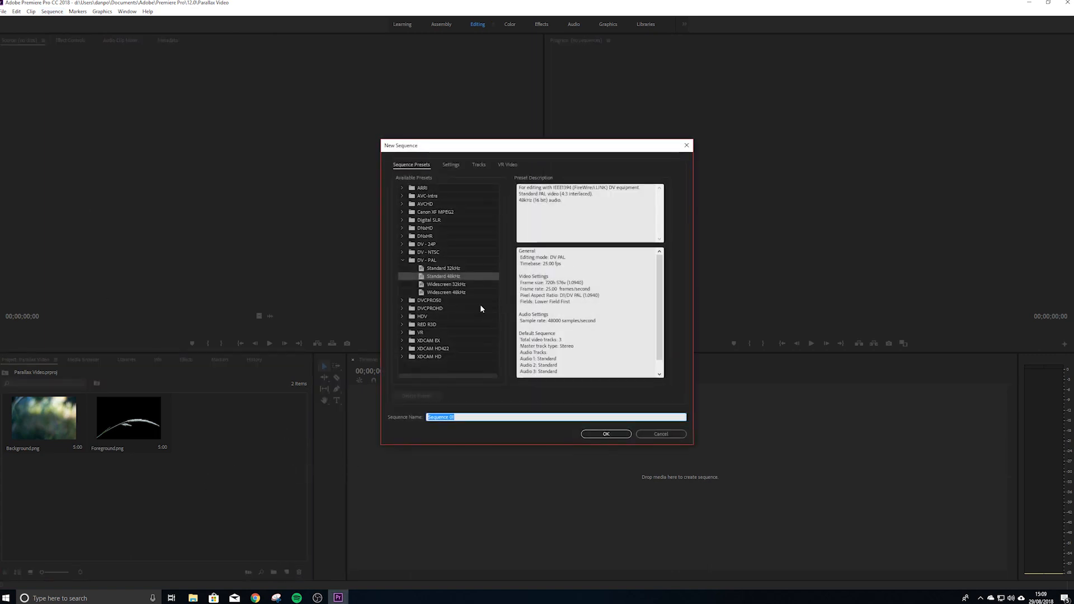
pyautogui.click(450, 165)
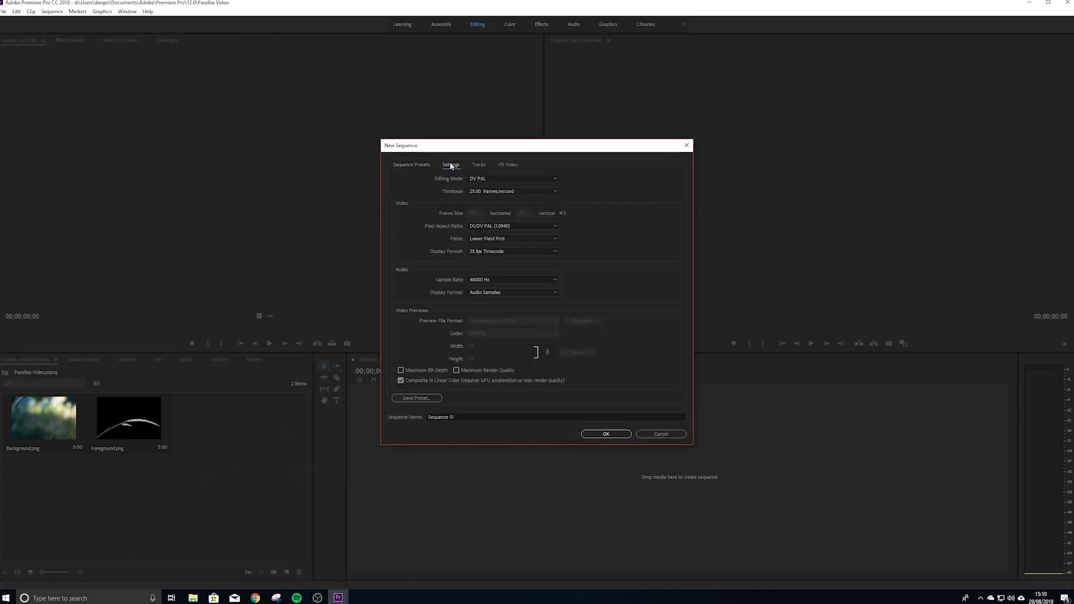
pyautogui.click(503, 178)
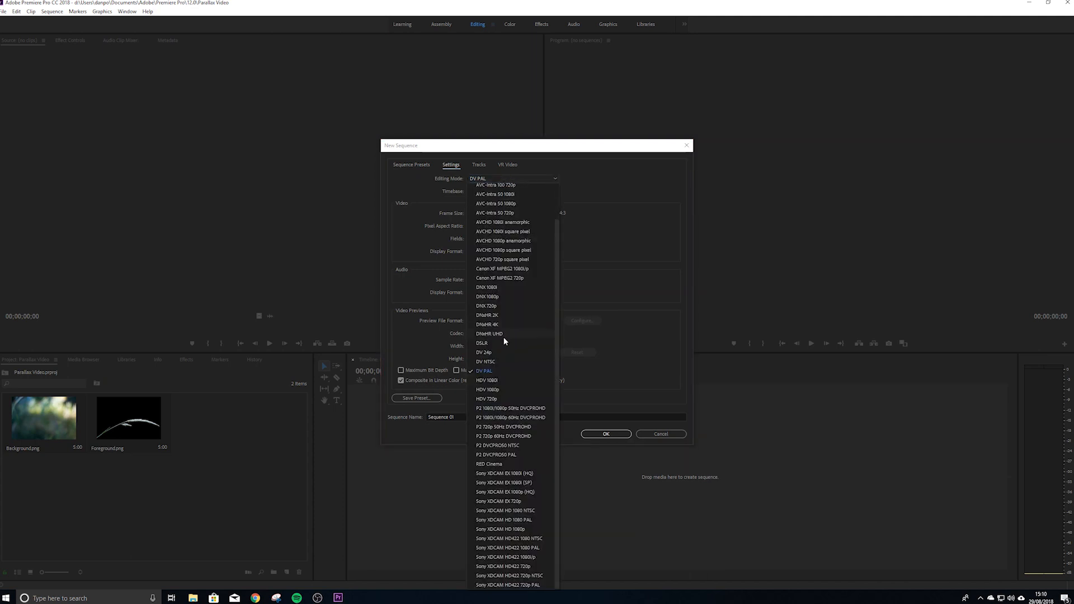
pyautogui.scroll(3, 506, 340)
pyautogui.click(492, 186)
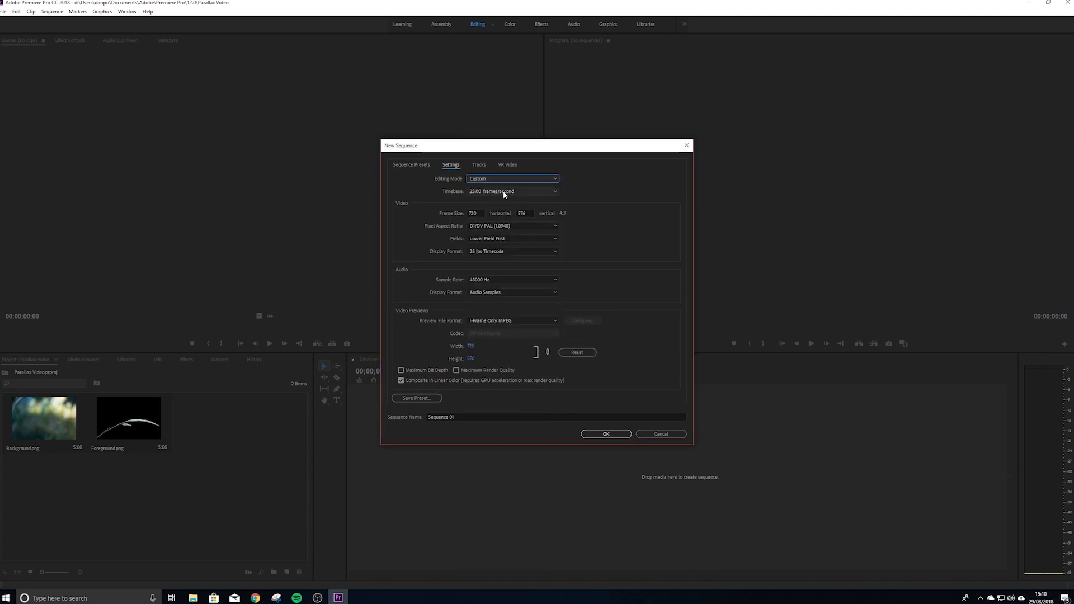
pyautogui.click(503, 193)
pyautogui.click(491, 303)
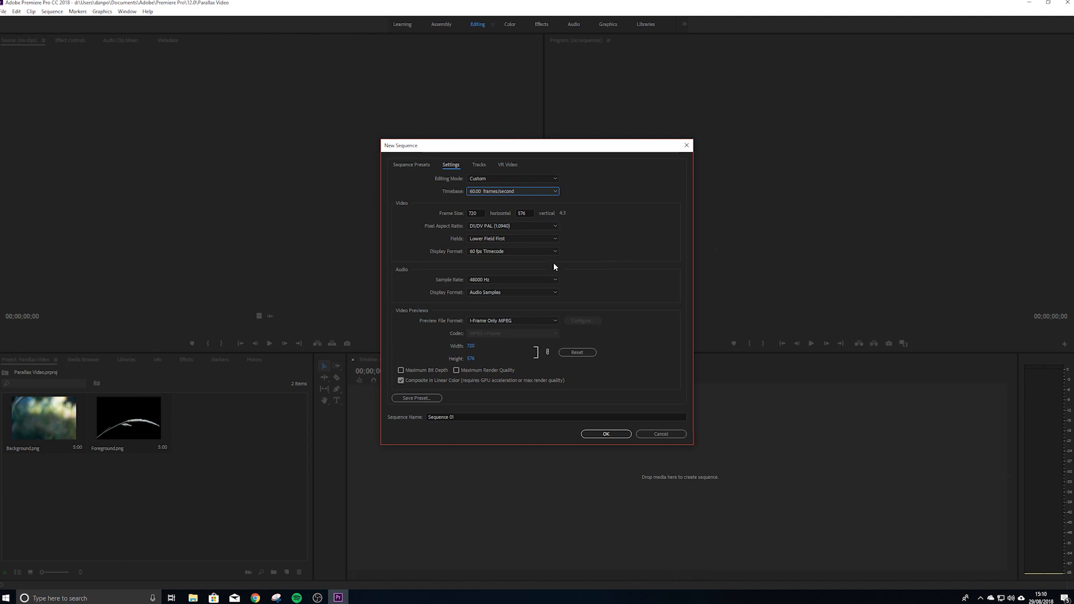
# Set the sequence's frame size to 1920 by 1080 with Square Pixels (1.0).
pyautogui.press('Tab')
pyautogui.write('192')
pyautogui.press('Tab')
pyautogui.write('1')
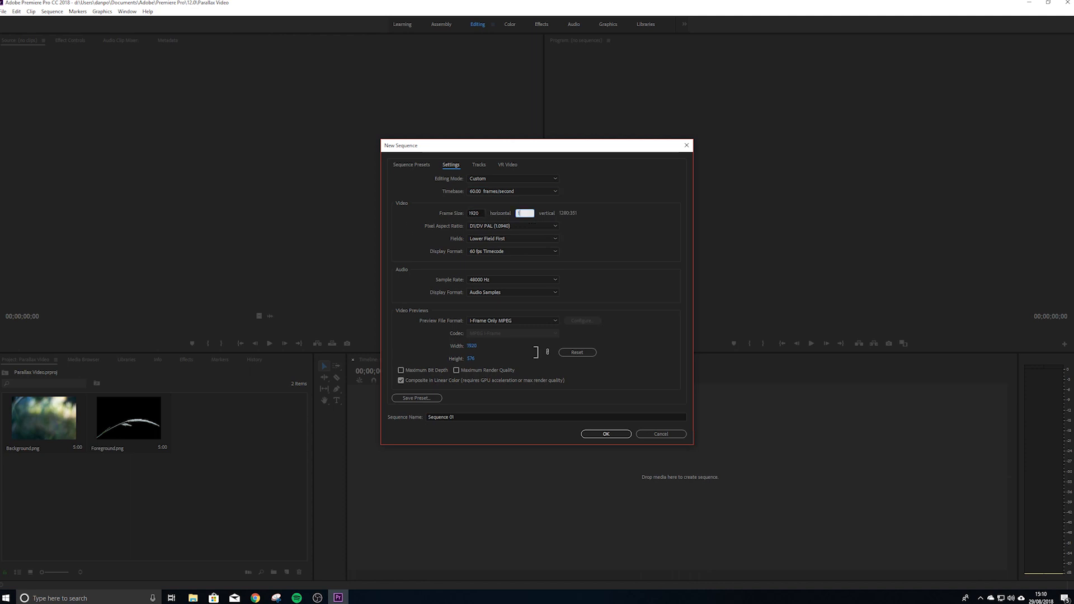
pyautogui.click(512, 226)
pyautogui.click(490, 237)
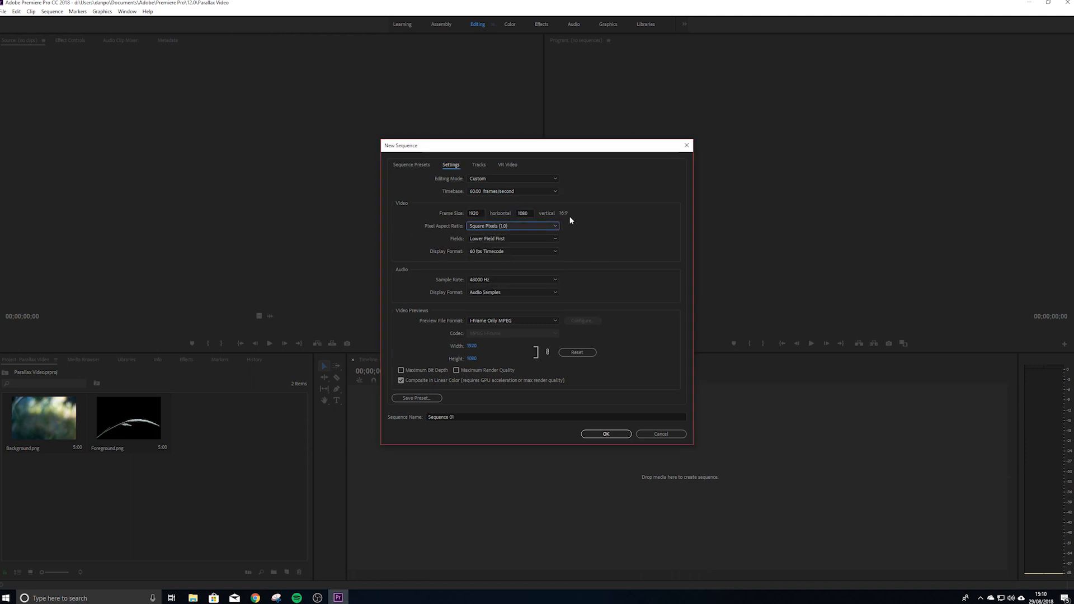
# Enable Maximum Bit Depth and Maximum Render Quality for the sequence previews and create the sequence.
pyautogui.click(414, 371)
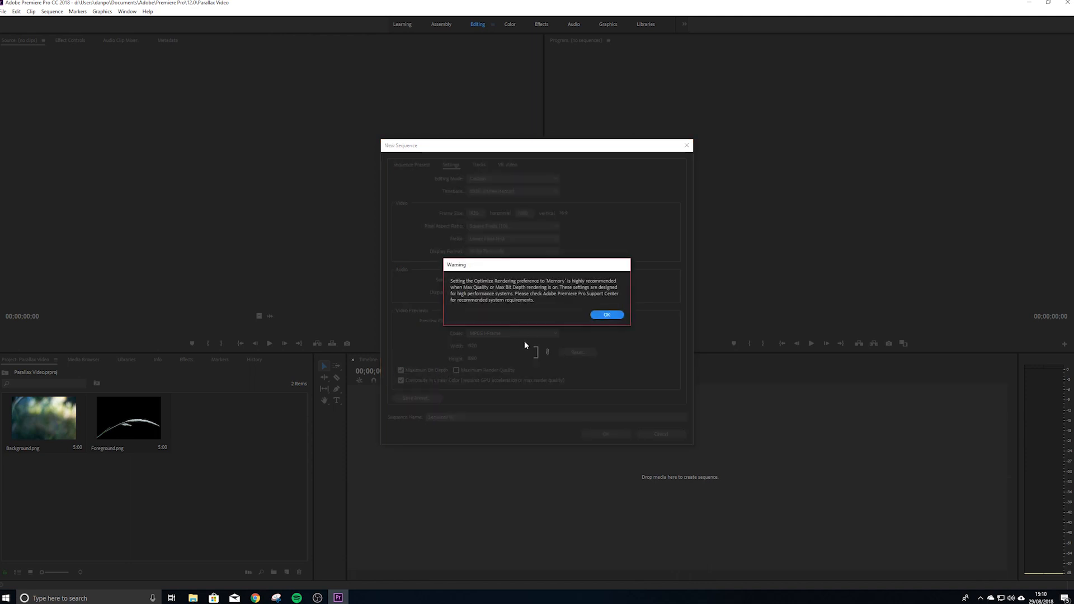
pyautogui.click(606, 314)
pyautogui.click(464, 371)
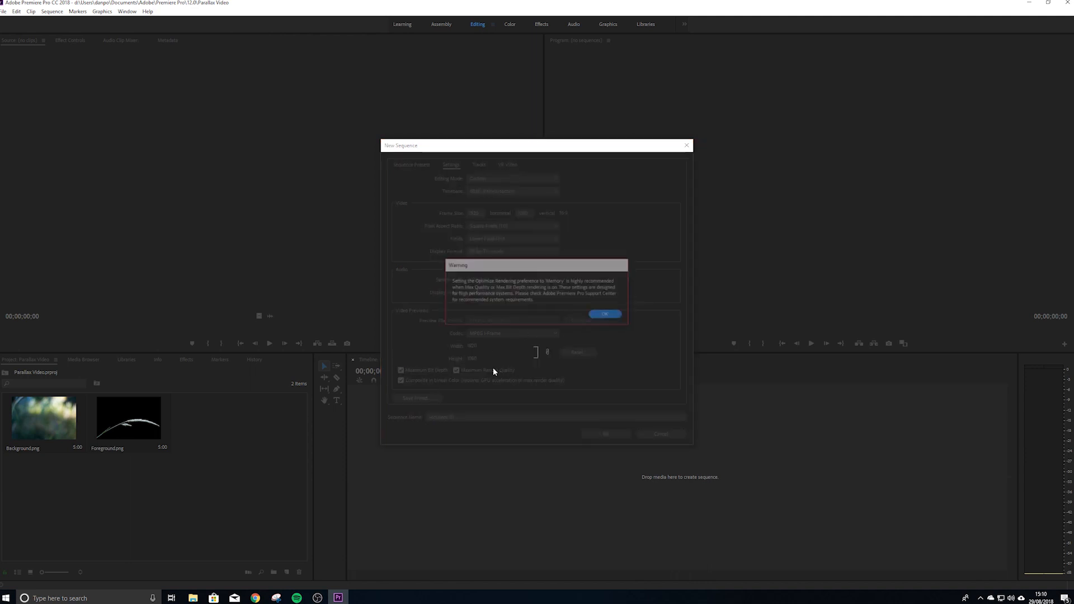
pyautogui.click(606, 314)
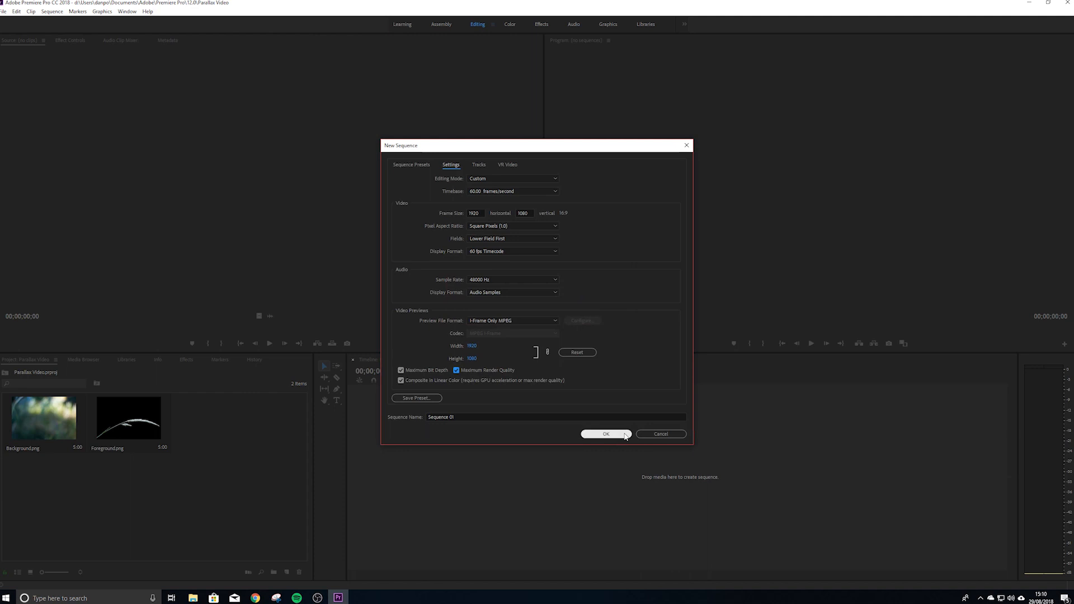
pyautogui.click(605, 434)
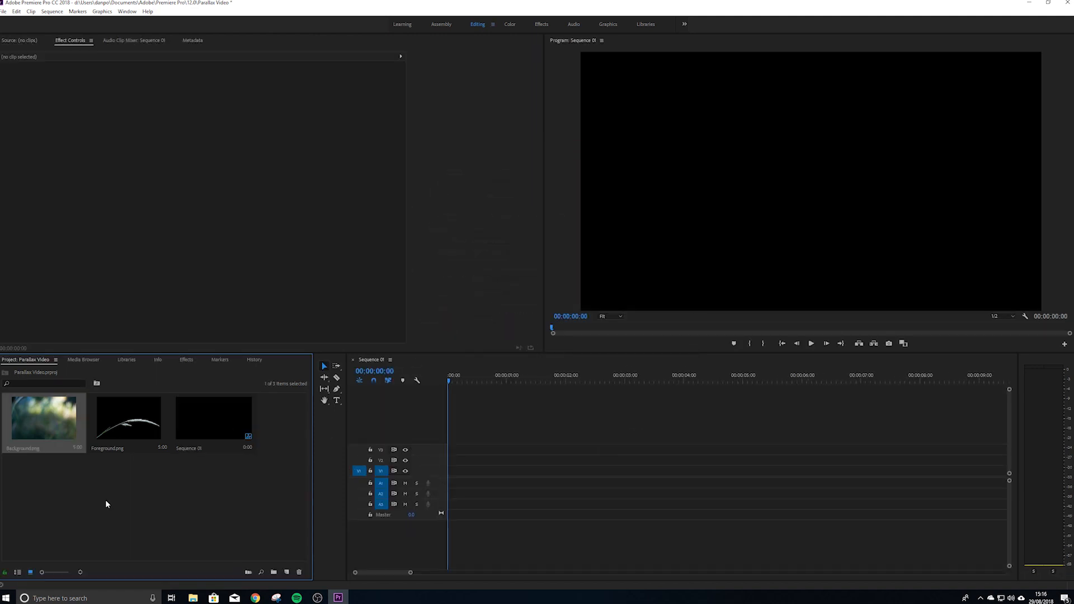
# Place the Background image on video track V1 and the Foreground image on V2, both starting at 00:00.
pyautogui.moveTo(456, 516); pyautogui.dragTo(451, 471)
pyautogui.click(127, 436)
pyautogui.moveTo(237, 463); pyautogui.dragTo(456, 459)
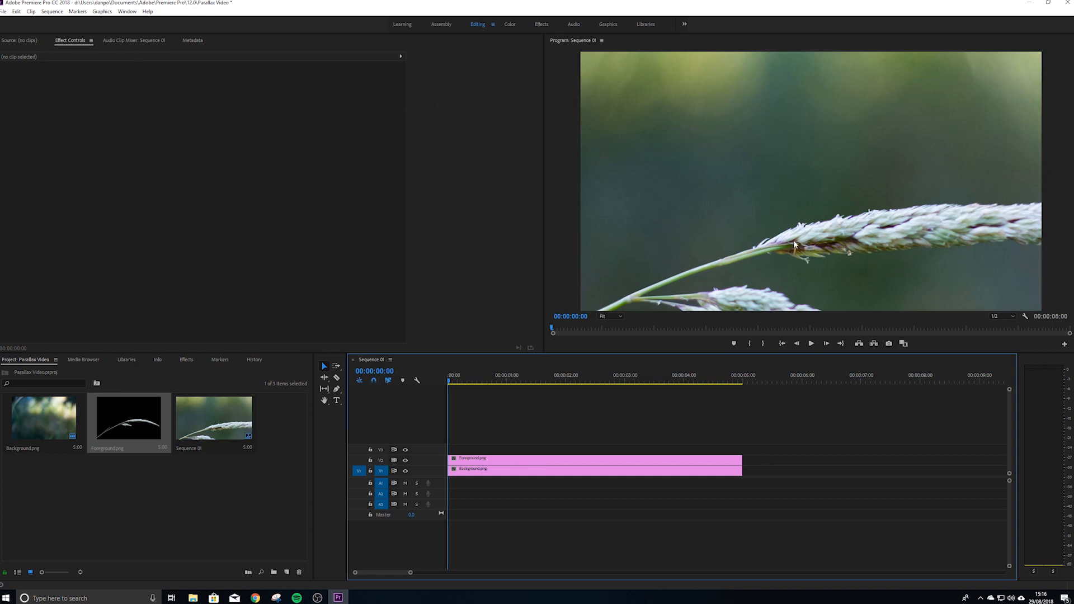
# Set the Background clip's scale to 37 so it fits the frame.
pyautogui.click(521, 460)
pyautogui.click(519, 472)
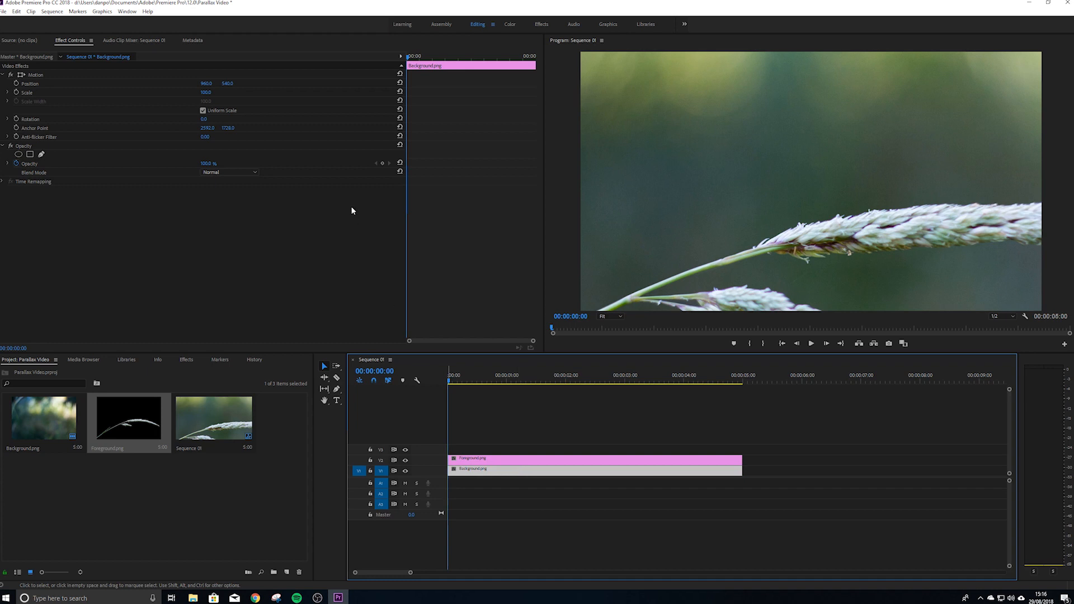
pyautogui.click(206, 93)
pyautogui.write('37')
pyautogui.press('Return')
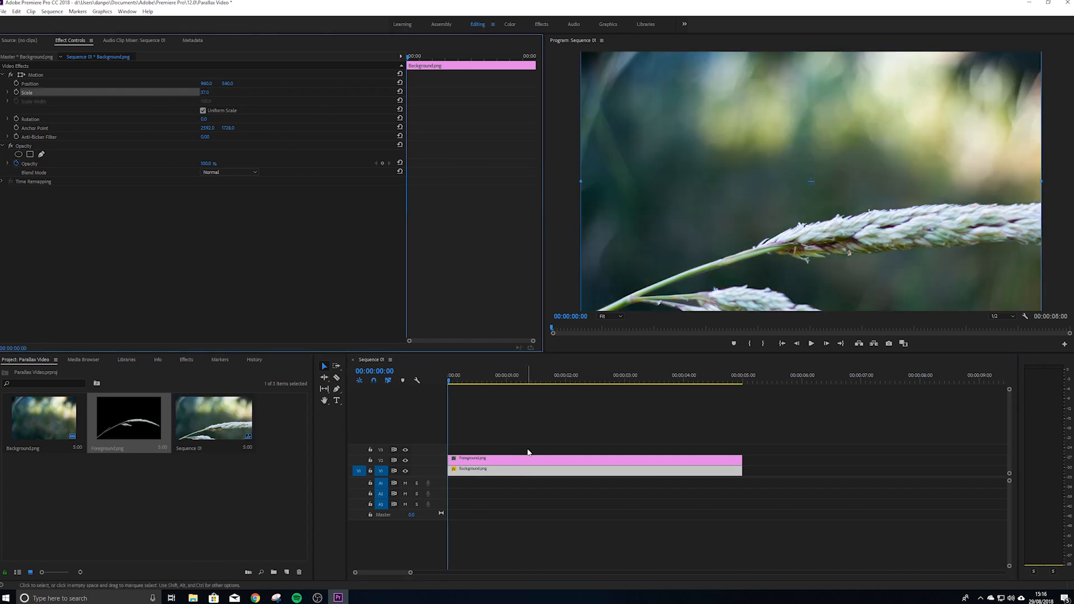
# Set the Foreground clip's scale to 37 to match the Background.
pyautogui.click(525, 459)
pyautogui.click(207, 93)
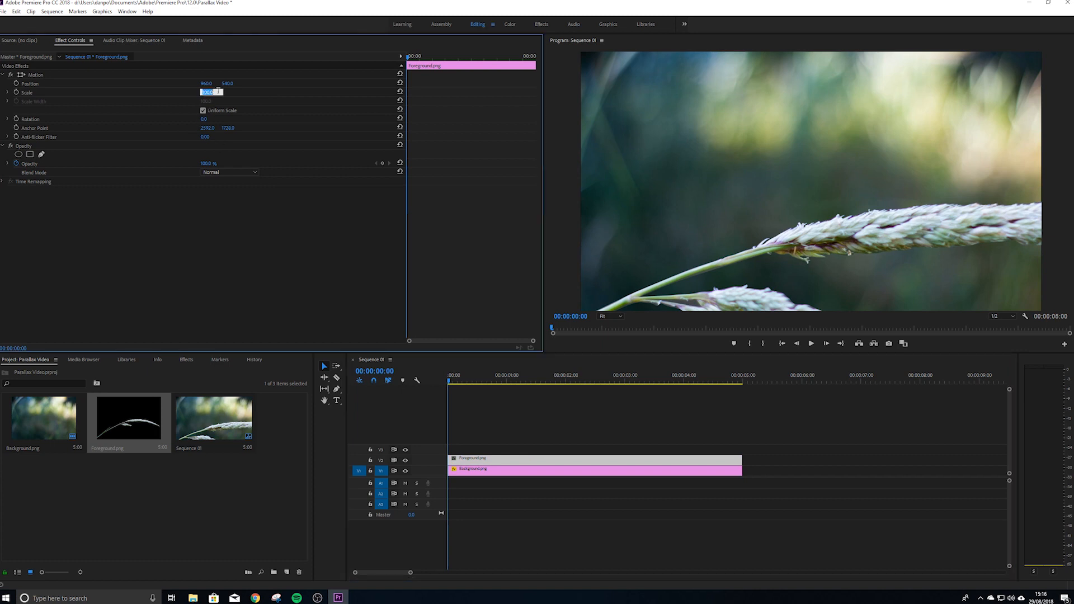
pyautogui.write('37')
pyautogui.press('Return')
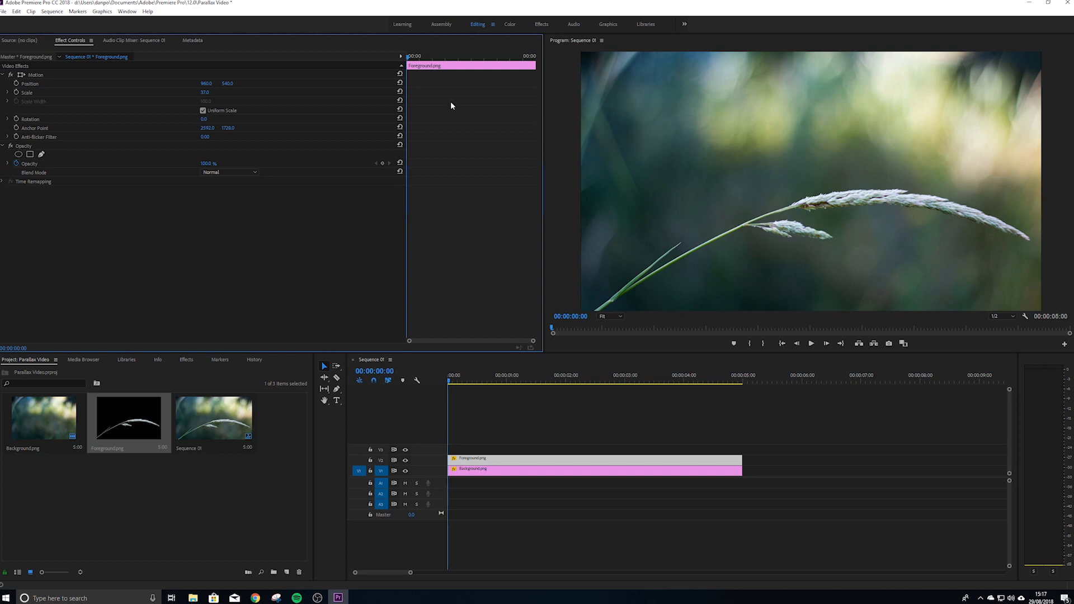
# Add a Position keyframe at the end of both the Foreground and Background clips.
pyautogui.click(739, 382)
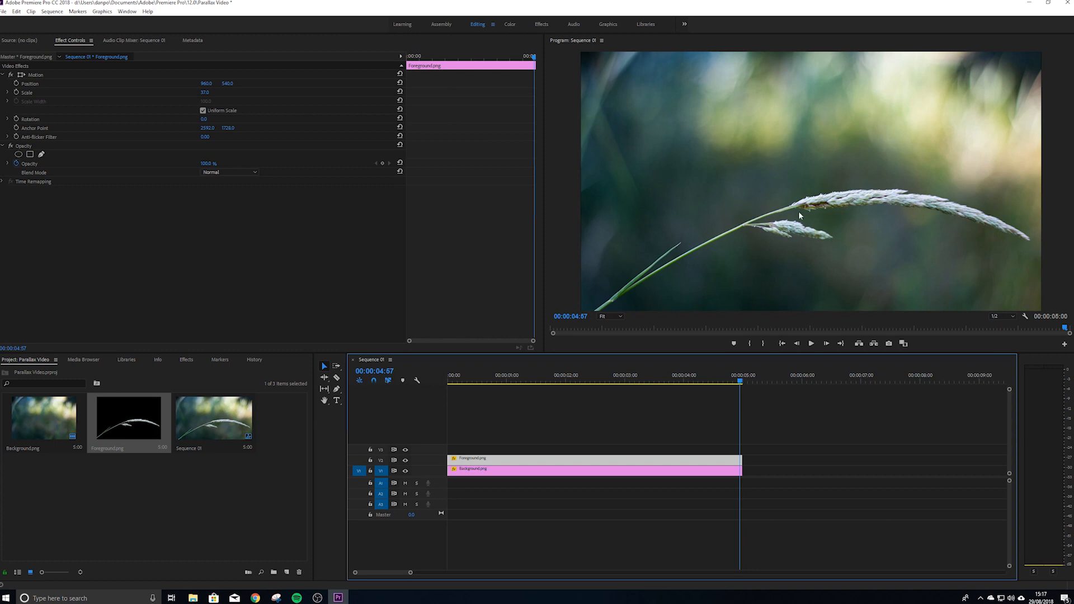
pyautogui.moveTo(518, 59); pyautogui.dragTo(536, 64)
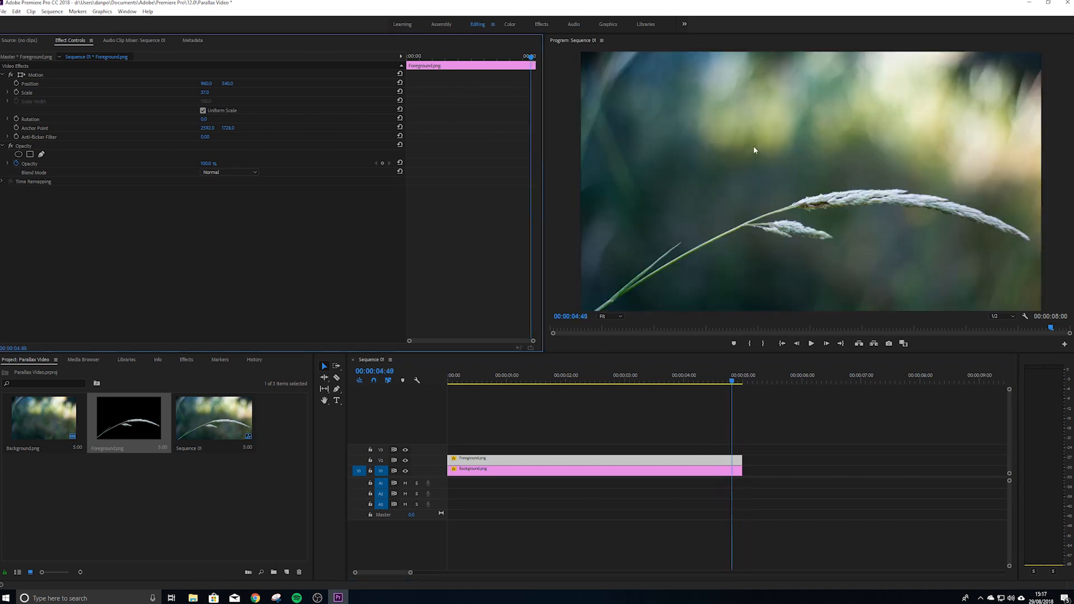
pyautogui.click(16, 83)
pyautogui.click(706, 458)
pyautogui.click(673, 474)
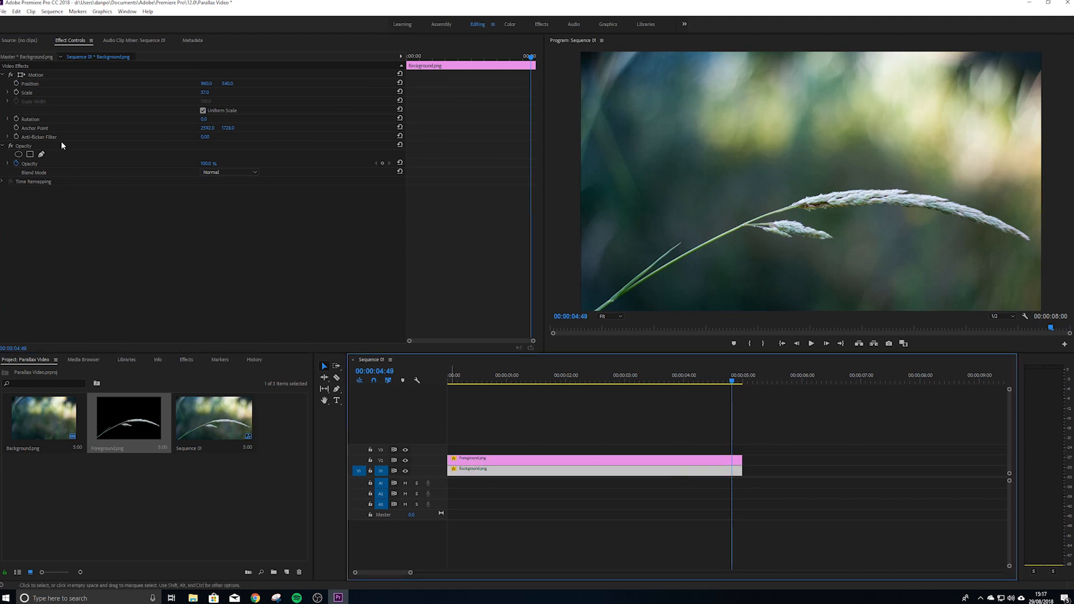
pyautogui.click(16, 83)
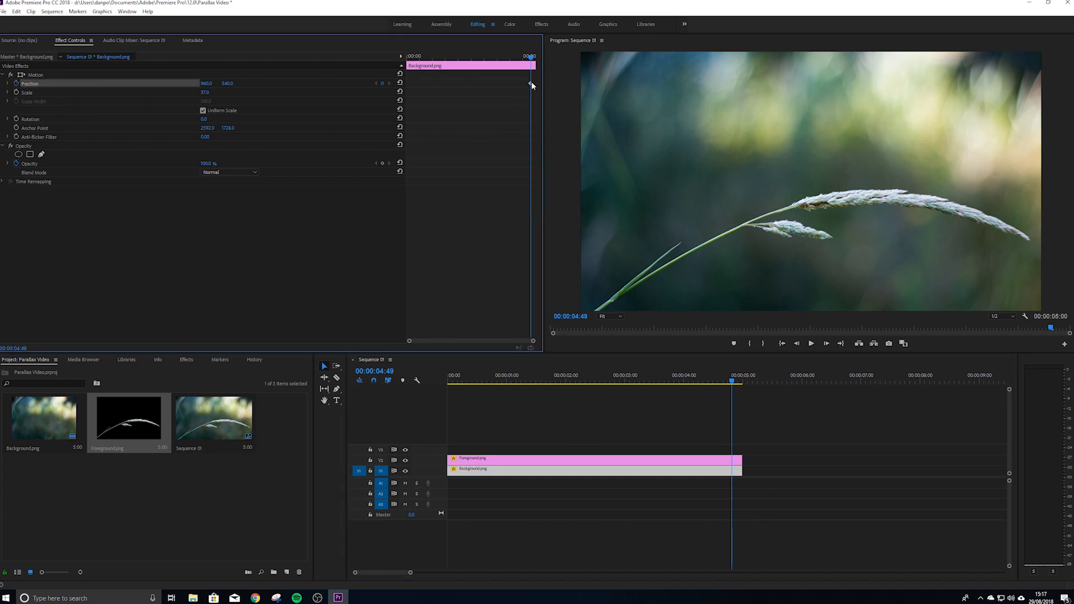
pyautogui.click(663, 460)
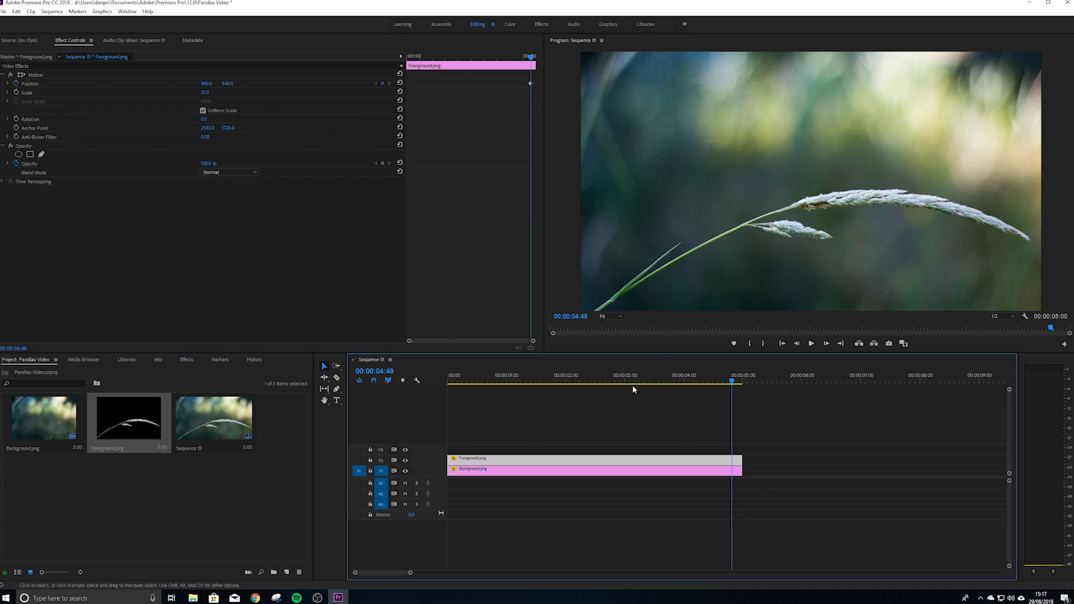
pyautogui.click(531, 83)
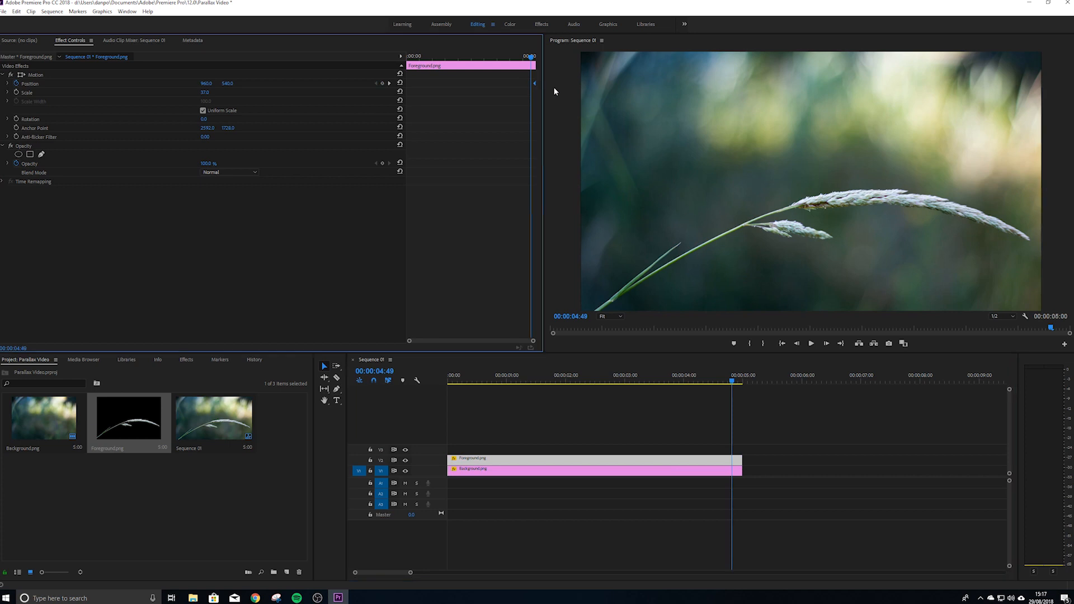
# At the start of the sequence, move the Foreground down to a vertical position of about 586 and play back the motion.
pyautogui.moveTo(732, 385); pyautogui.dragTo(407, 372)
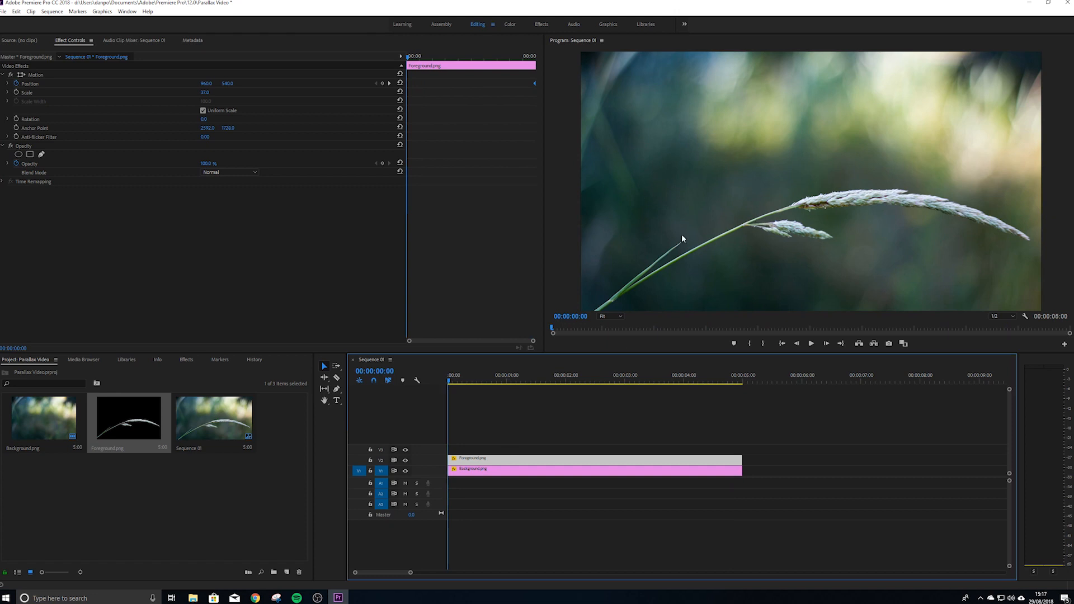
pyautogui.click(243, 112)
pyautogui.click(837, 204)
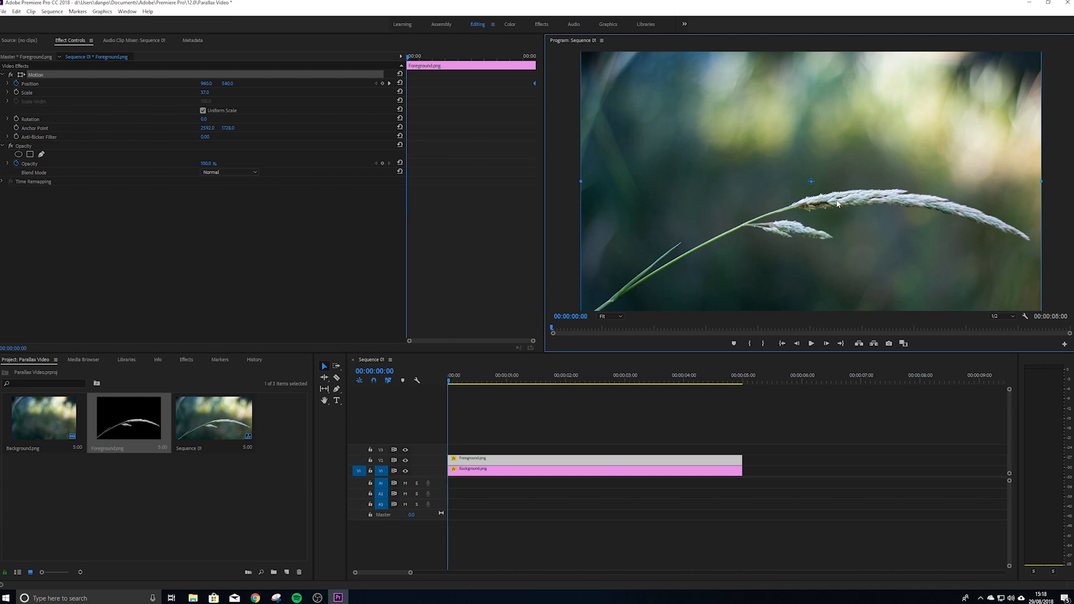
pyautogui.moveTo(838, 204)
pyautogui.mouseDown()
pyautogui.moveTo(835, 227)
pyautogui.moveTo(833, 215)
pyautogui.mouseUp()
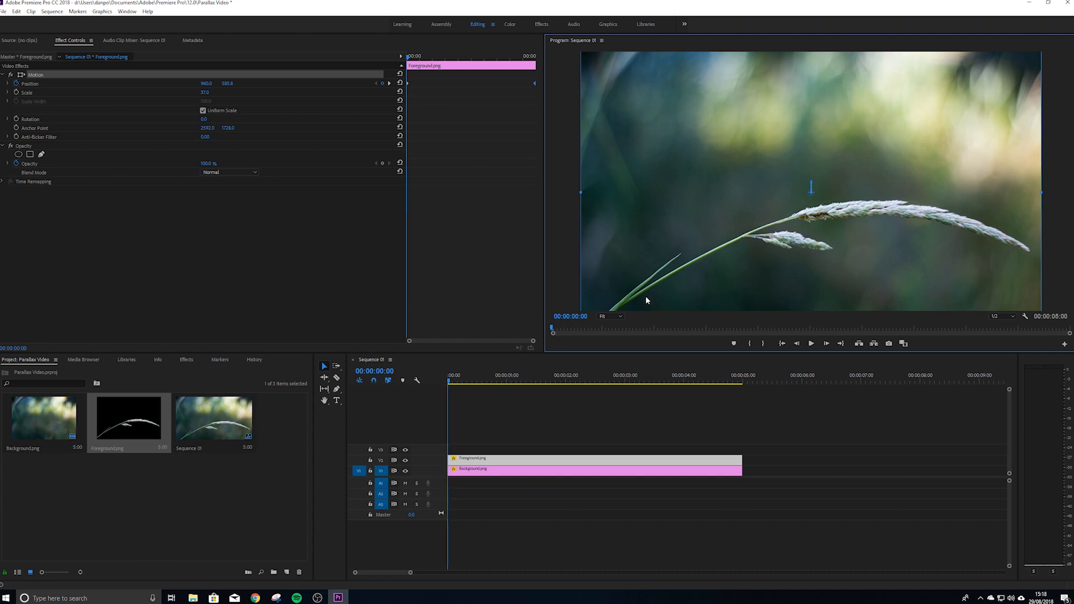
pyautogui.press('space')
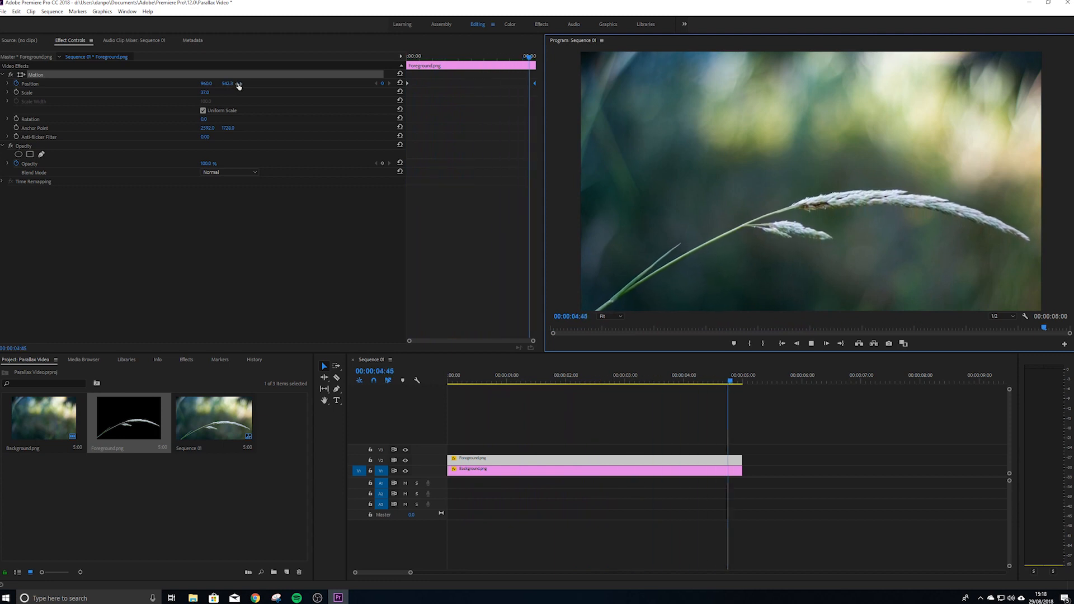
# Return to the start of the sequence, select the Background clip and lock the Foreground's track V2.
pyautogui.click(535, 62)
pyautogui.moveTo(524, 61); pyautogui.dragTo(383, 67)
pyautogui.click(477, 472)
pyautogui.click(370, 460)
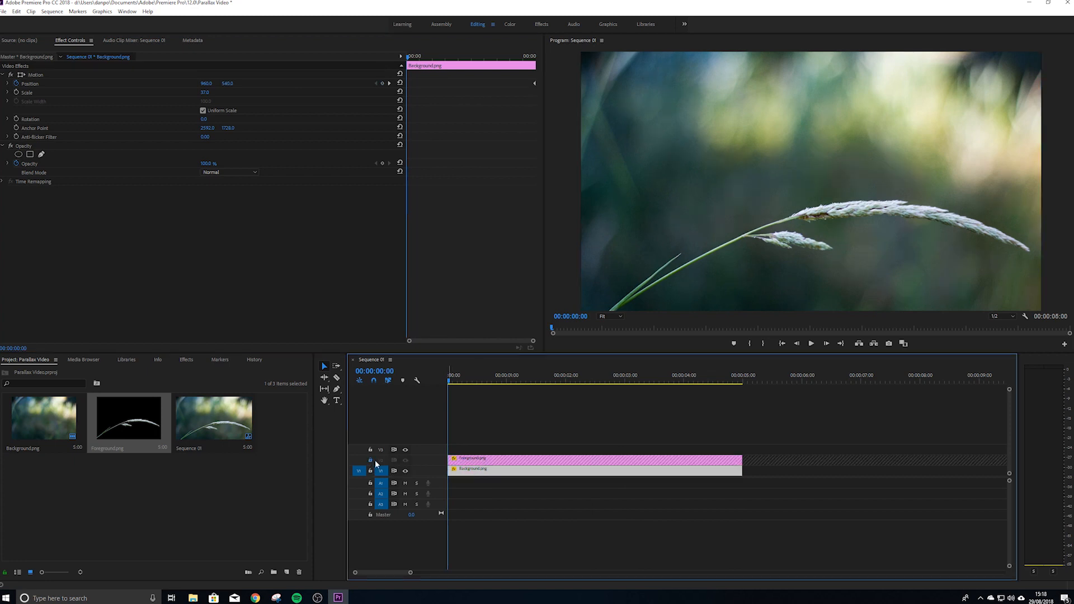
# Move the Background up in the frame to a starting vertical position of about 512, keeping the frame's lower edge covered.
pyautogui.click(754, 197)
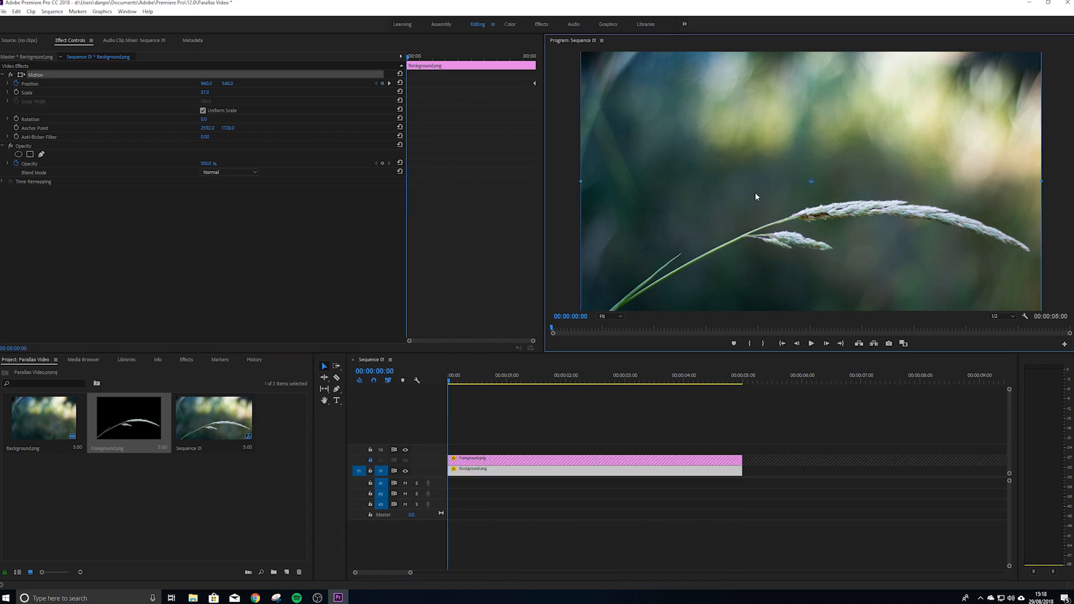
pyautogui.moveTo(755, 195); pyautogui.dragTo(752, 143)
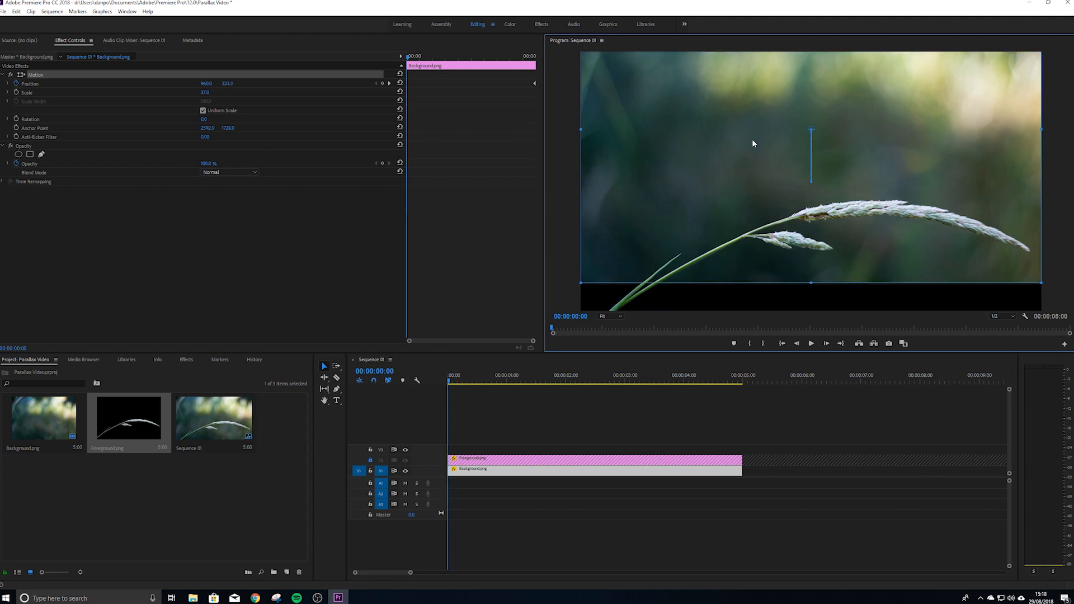
pyautogui.moveTo(752, 144); pyautogui.dragTo(758, 184)
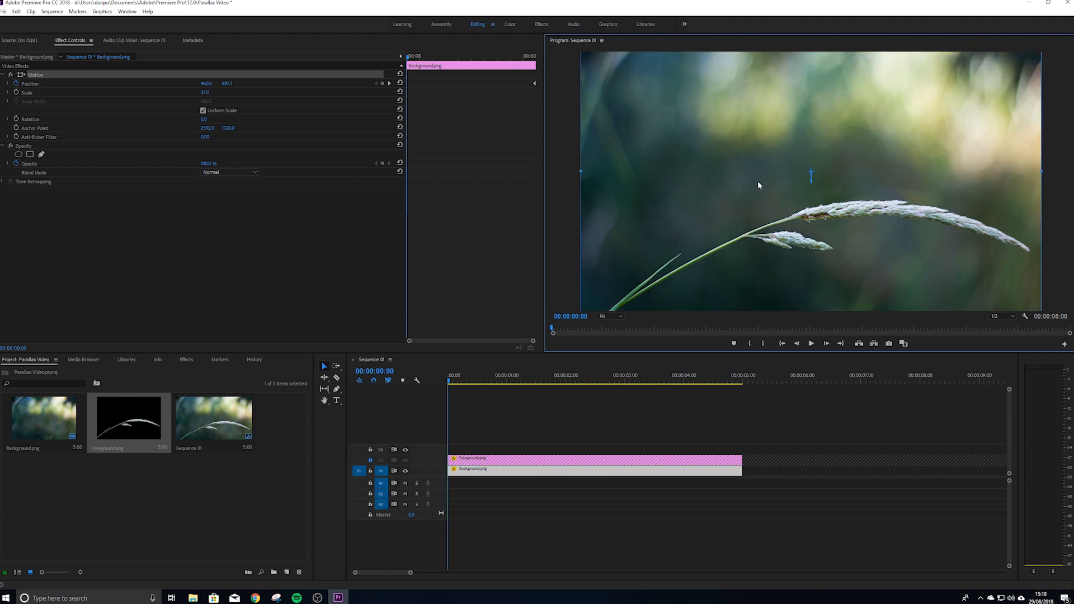
pyautogui.moveTo(758, 184); pyautogui.dragTo(760, 188)
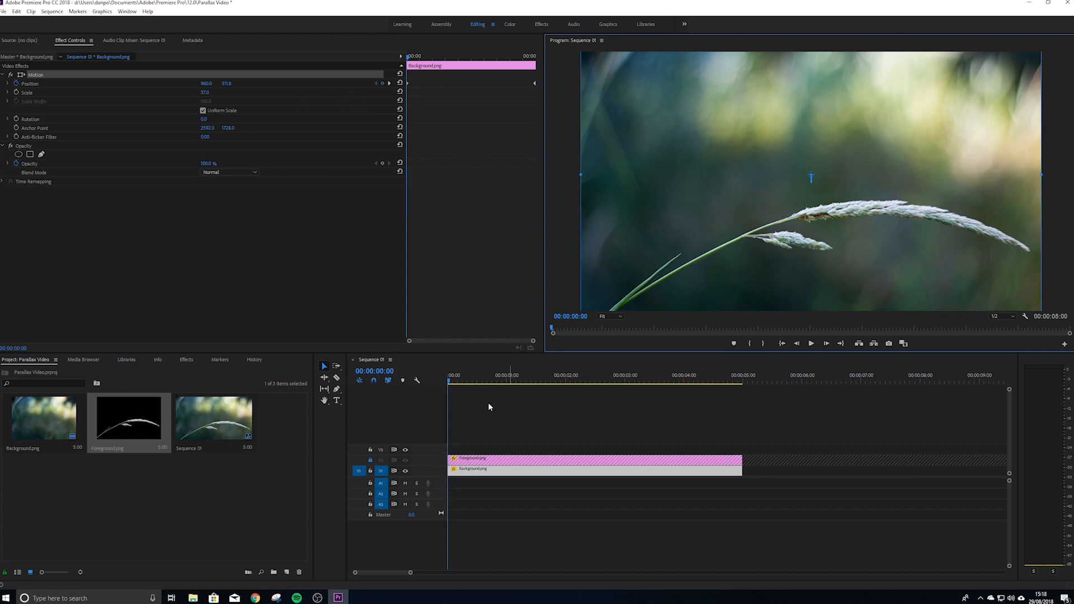
# Preview the motion from the start and raise the Background's starting vertical position to about 489.
pyautogui.moveTo(451, 382); pyautogui.dragTo(427, 390)
pyautogui.press('space')
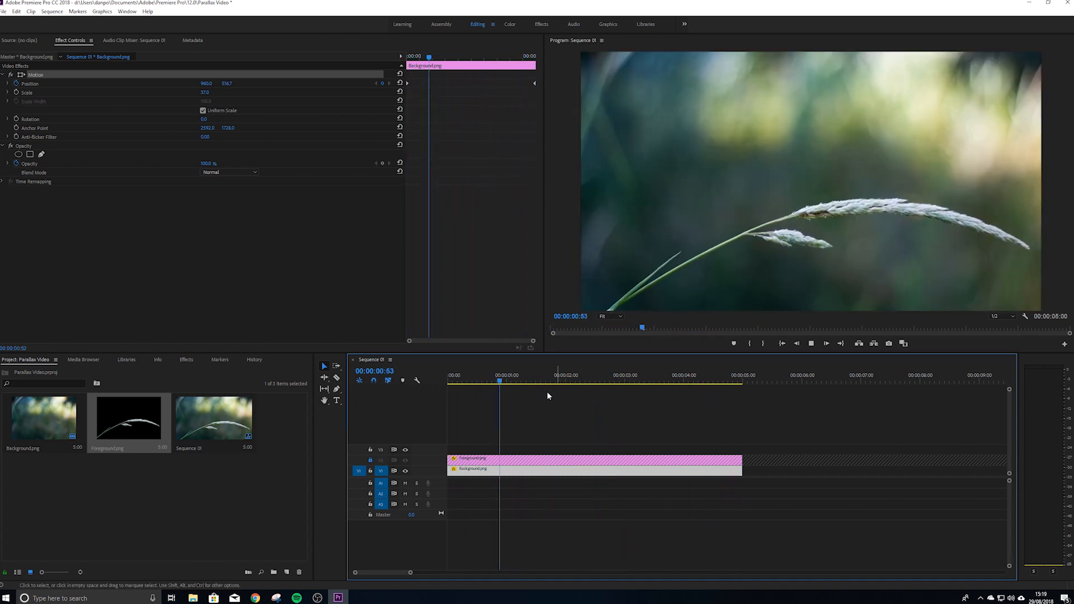
pyautogui.press('space')
pyautogui.moveTo(533, 383); pyautogui.dragTo(445, 384)
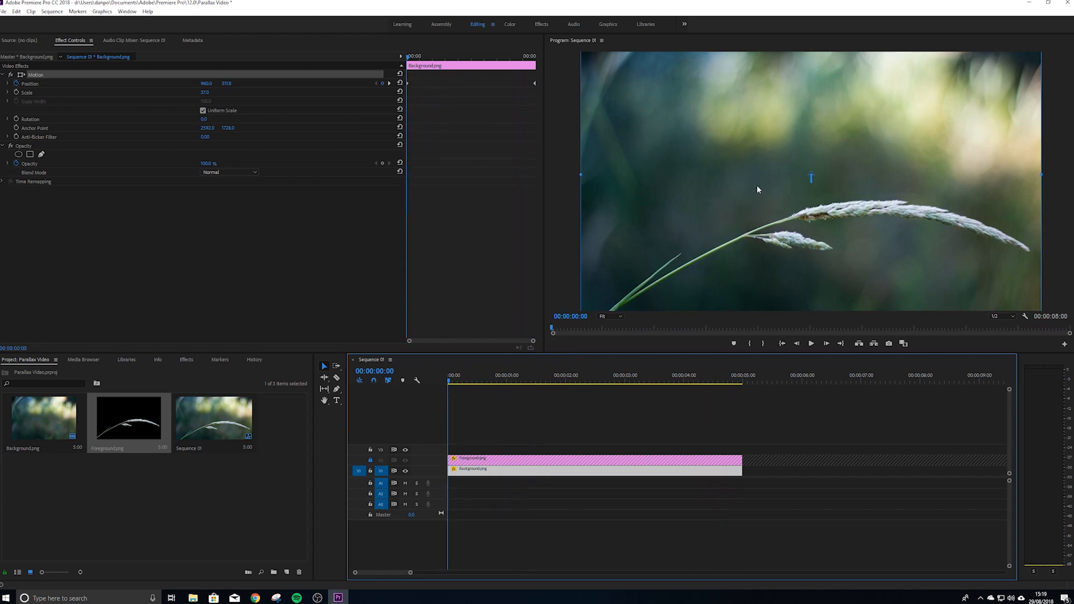
pyautogui.moveTo(756, 180); pyautogui.dragTo(756, 173)
# Play the animation from the start to check the Background's movement against the Foreground.
pyautogui.press('space')
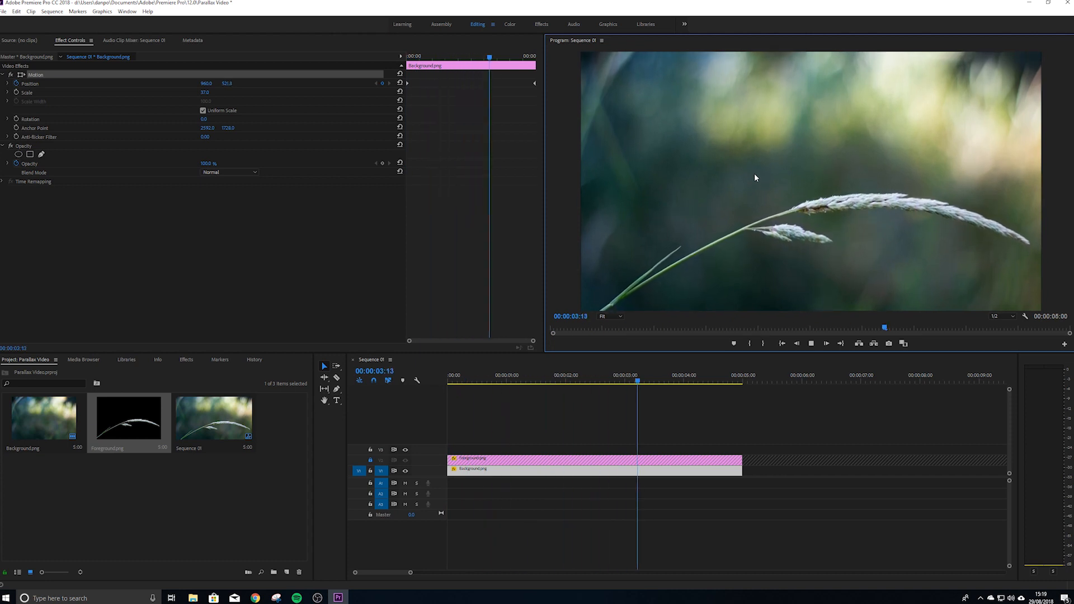
pyautogui.press('space')
pyautogui.moveTo(708, 382); pyautogui.dragTo(439, 384)
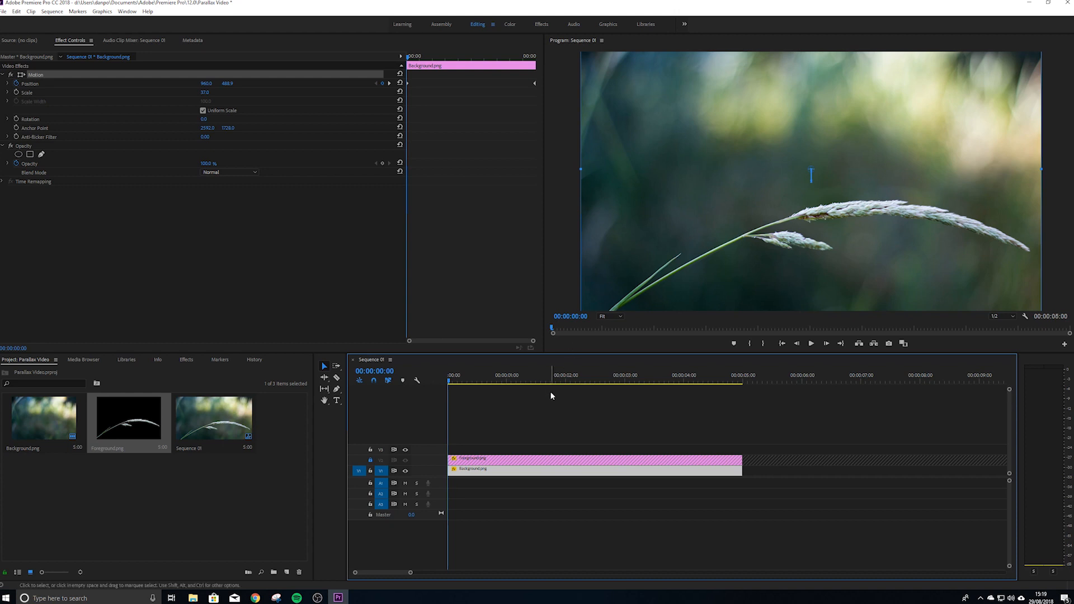
pyautogui.press('space')
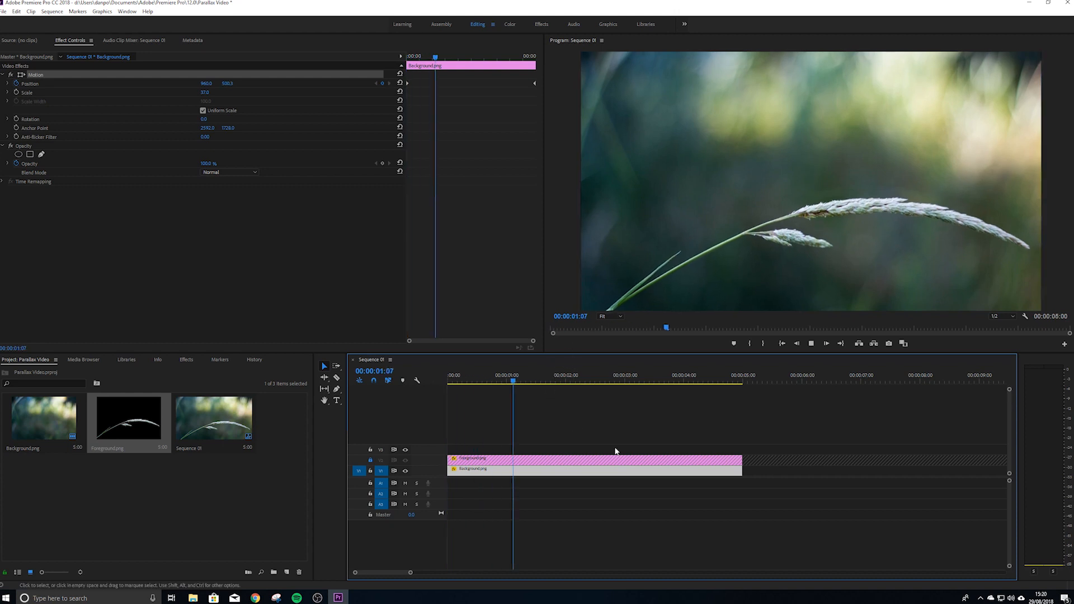
pyautogui.press('space')
# Add a Scale keyframe at the end of the Background clip.
pyautogui.press('Home')
pyautogui.moveTo(416, 56); pyautogui.dragTo(535, 68)
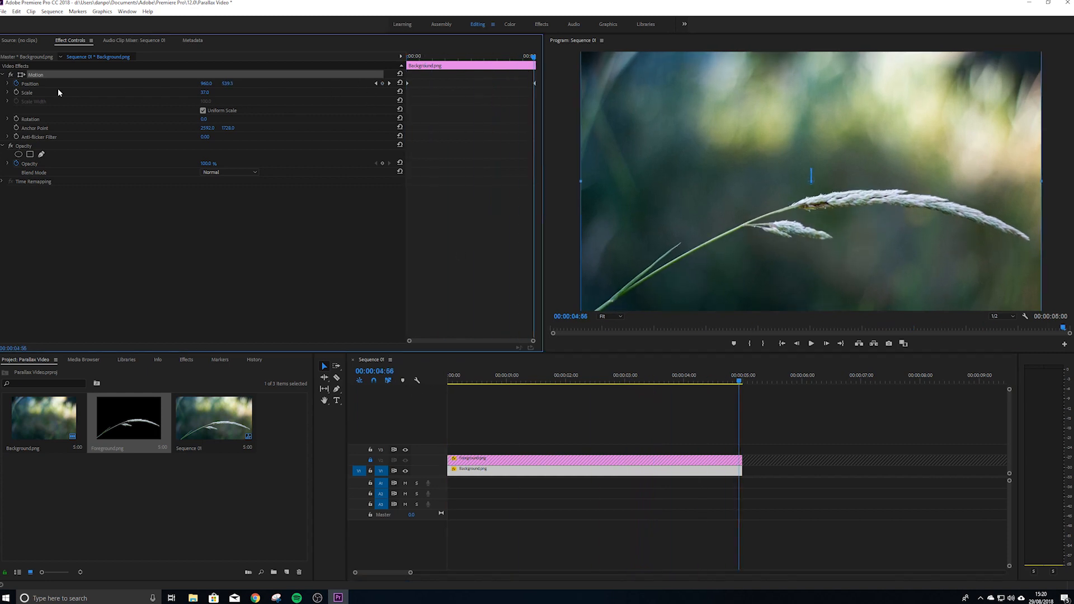
pyautogui.click(16, 93)
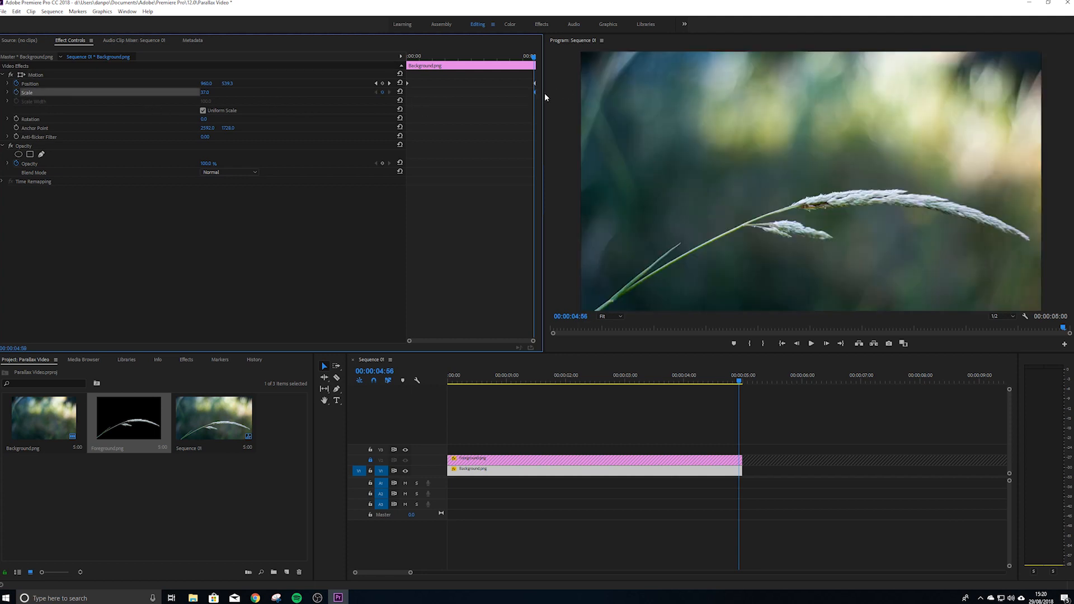
pyautogui.moveTo(533, 58); pyautogui.dragTo(523, 57)
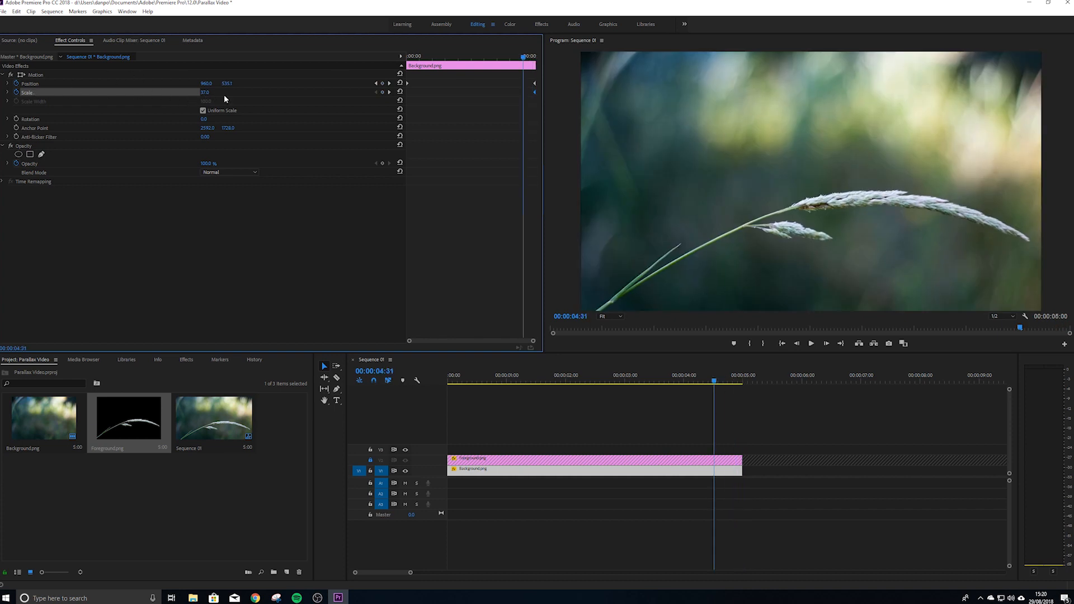
# At the start of the Background clip, set the scale to 40 as a second keyframe.
pyautogui.moveTo(525, 61); pyautogui.dragTo(403, 58)
pyautogui.click(205, 92)
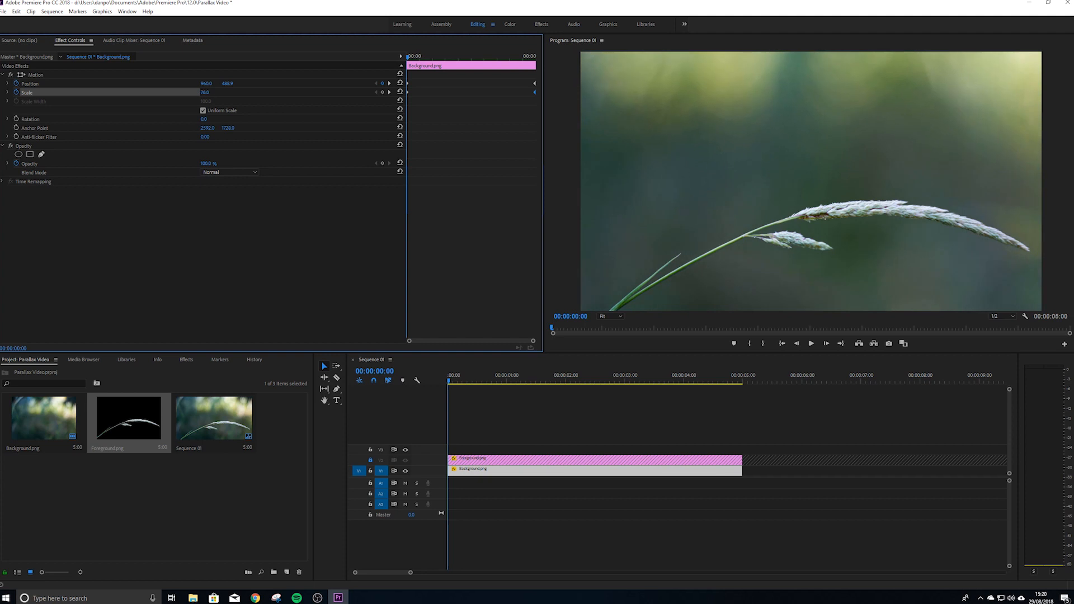
pyautogui.write('32')
pyautogui.press('Return')
pyautogui.moveTo(205, 93); pyautogui.dragTo(209, 93)
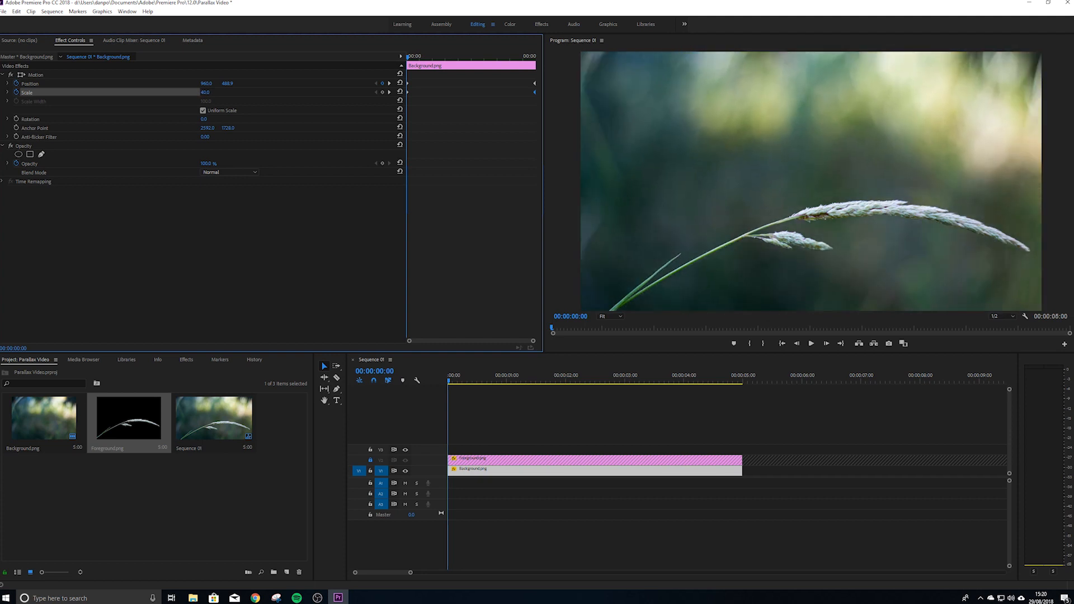
# Play back the sequence to review the Background's combined position and scale animation.
pyautogui.press('space')
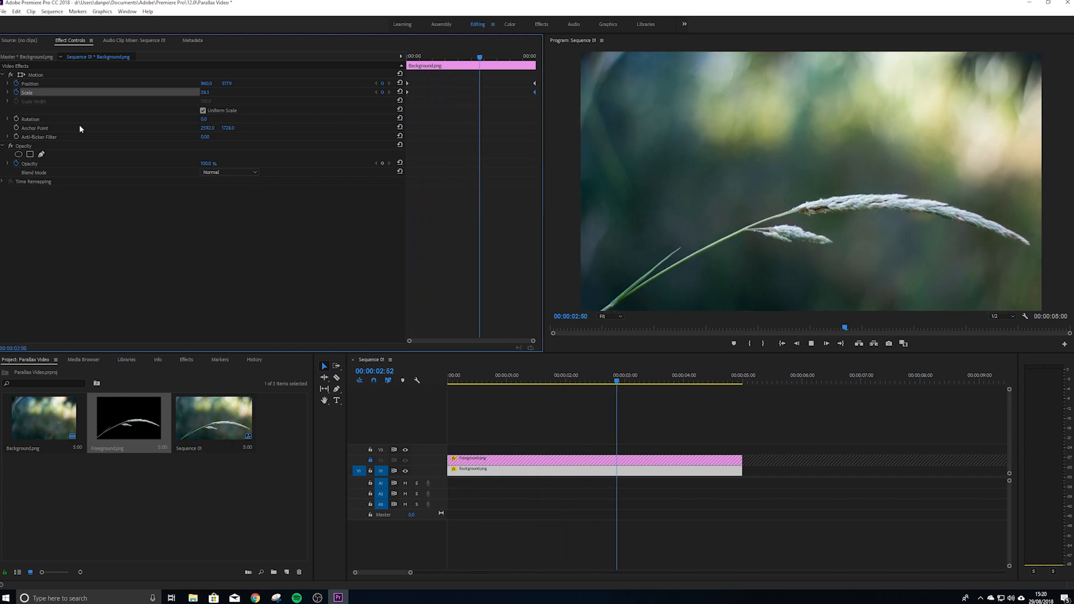
pyautogui.press('space')
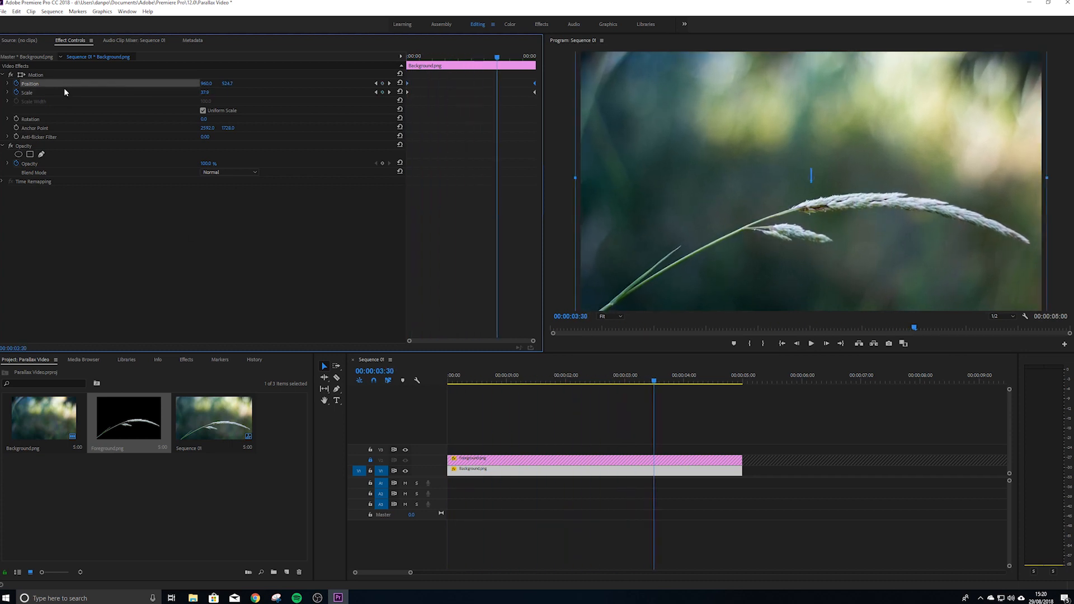
pyautogui.click(64, 90)
pyautogui.press('space')
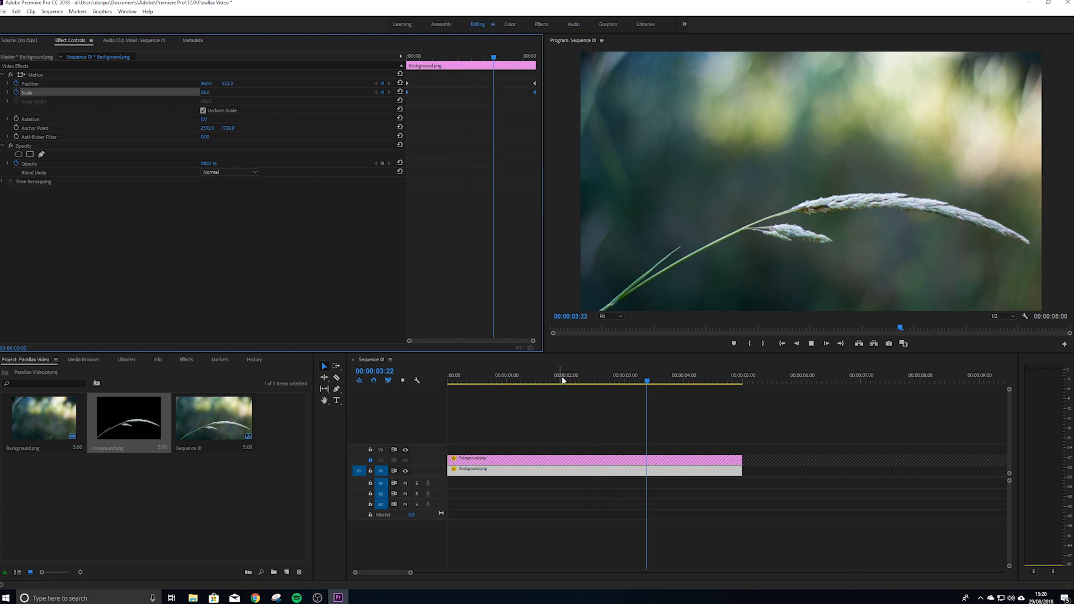
pyautogui.press('space')
# Lock the Background's track V1, unlock V2 and select the Foreground clip.
pyautogui.click(370, 471)
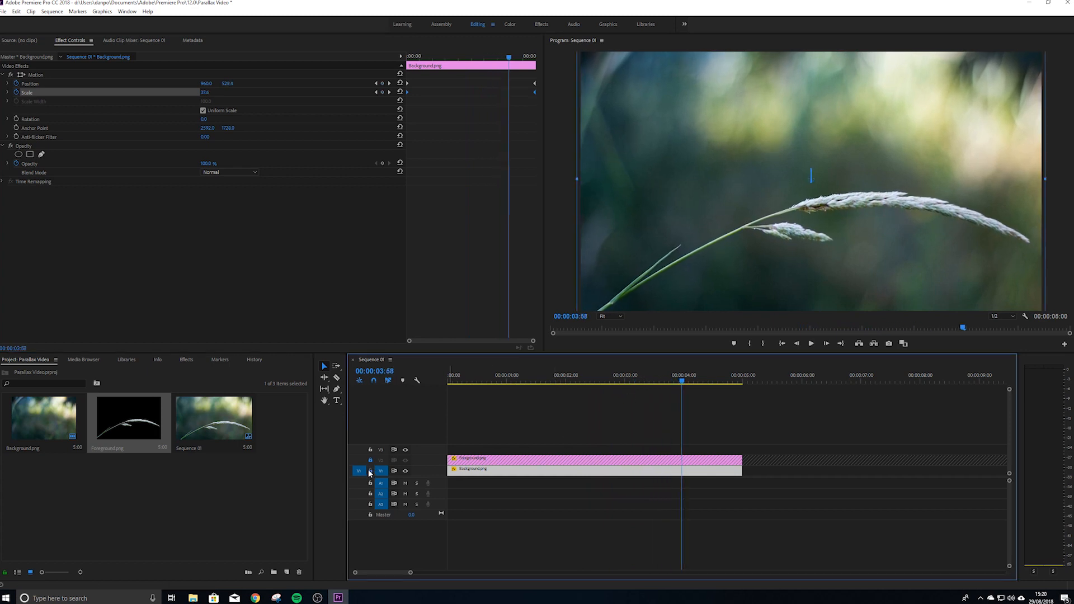
pyautogui.click(370, 460)
pyautogui.click(501, 462)
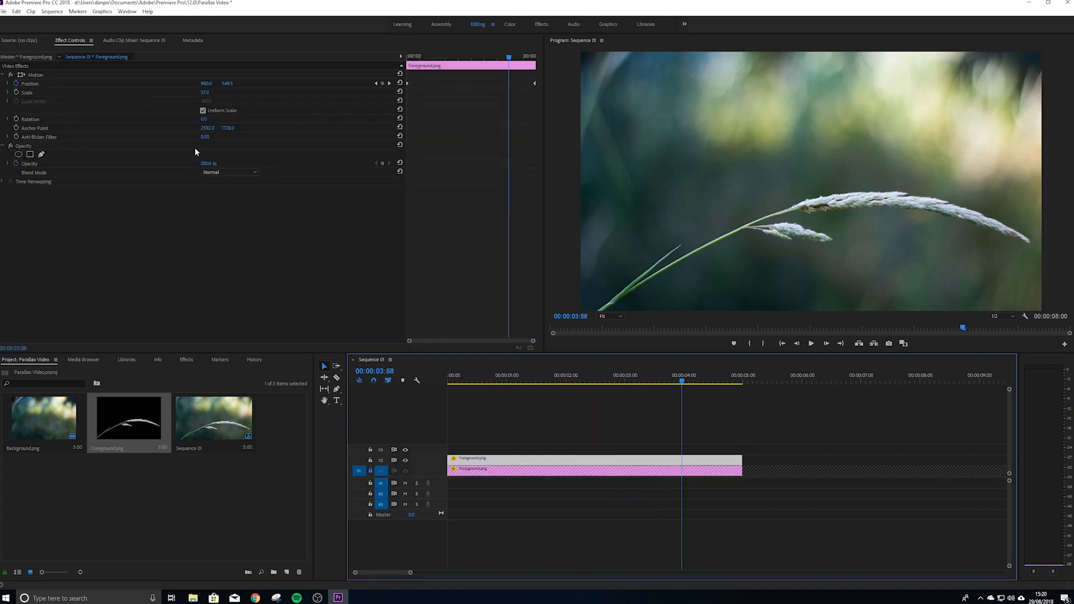
# At the start of the sequence, set the Foreground clip's scale to 42 and play back the combined parallax motion.
pyautogui.press('Home')
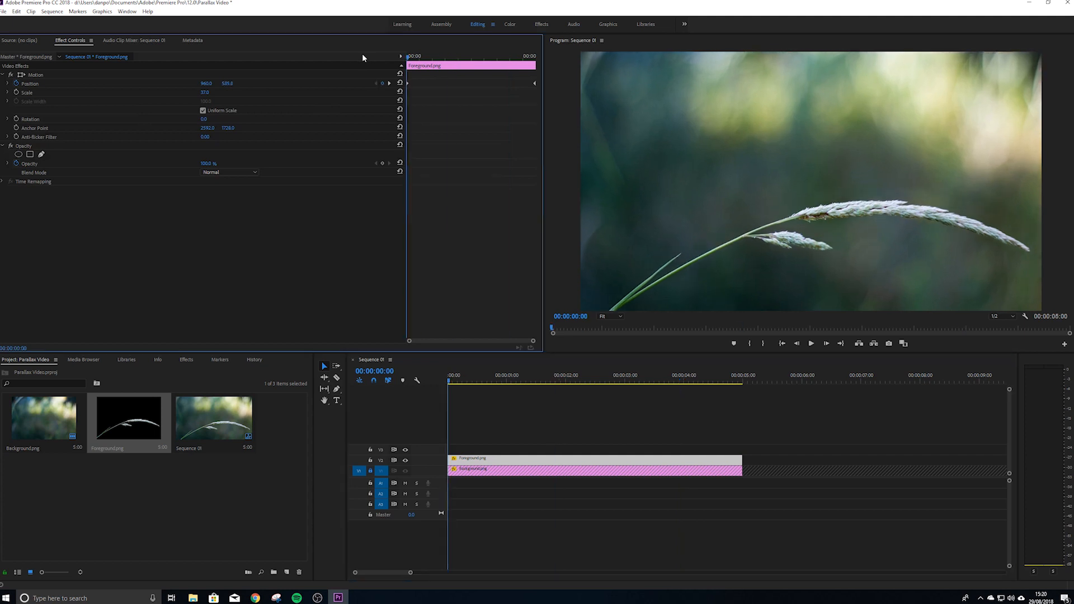
pyautogui.click(207, 92)
pyautogui.write('42')
pyautogui.press('Return')
pyautogui.press('space')
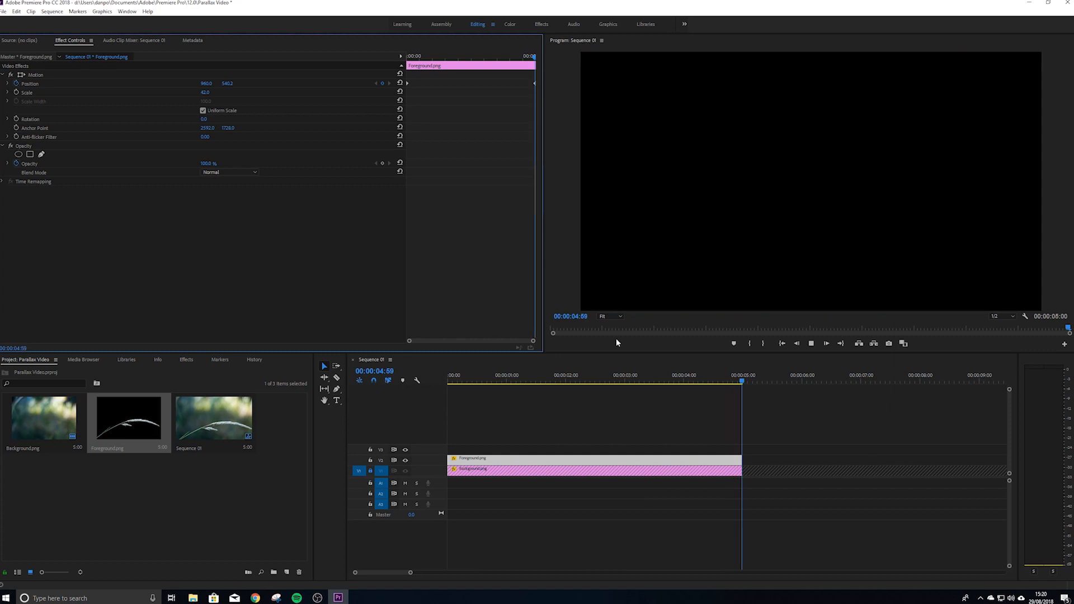
pyautogui.click(640, 385)
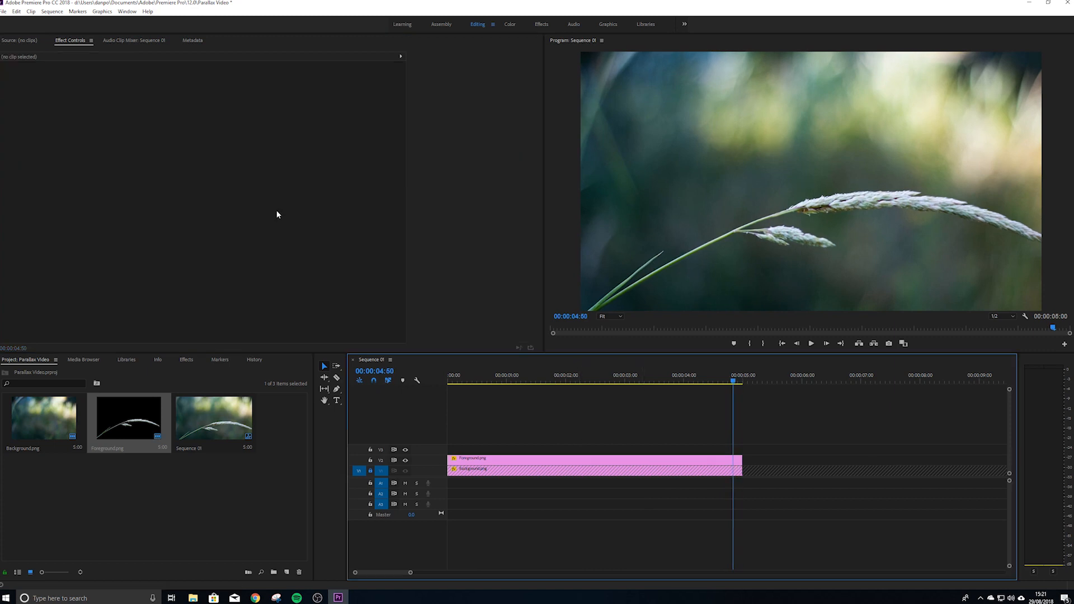
# Open the media export settings for the sequence and set the output file to Parallax Video.mp4, replacing the existing file.
pyautogui.hotkey('ctrl', 'm')
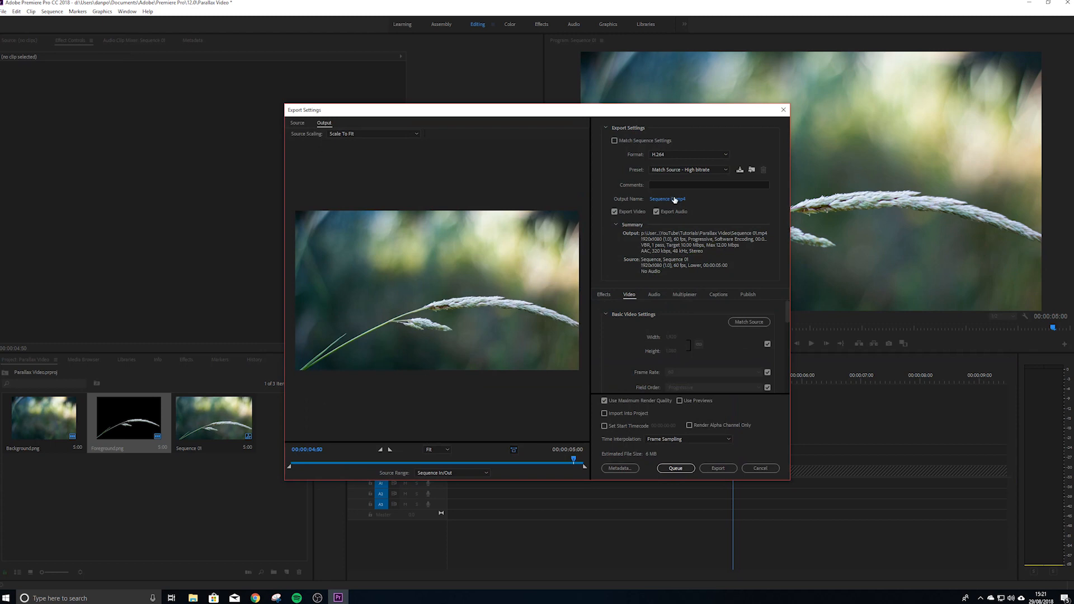
pyautogui.click(669, 197)
pyautogui.click(383, 180)
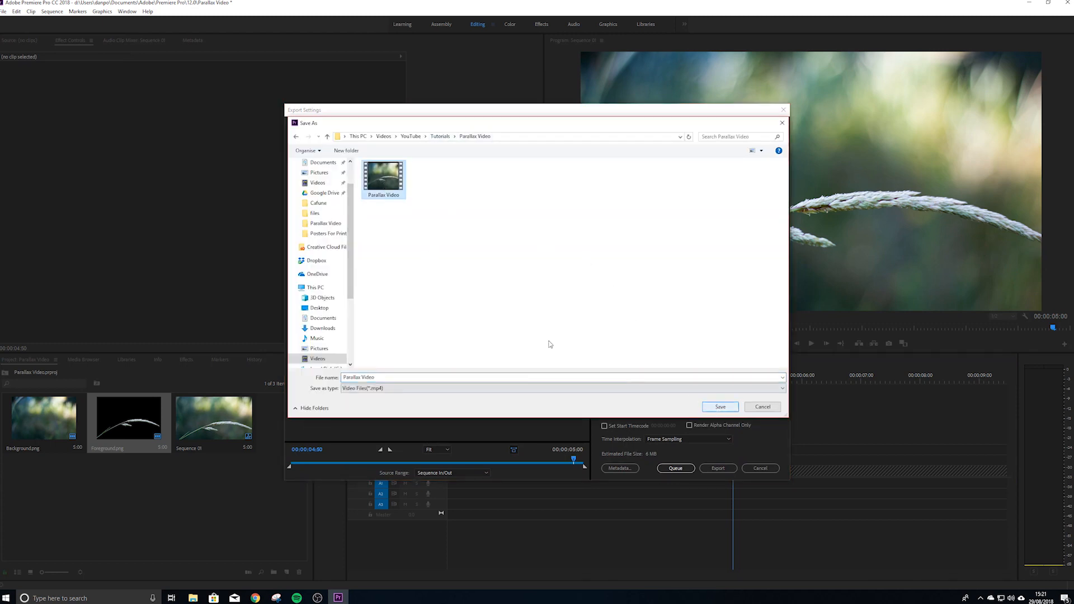
pyautogui.click(732, 411)
pyautogui.click(582, 289)
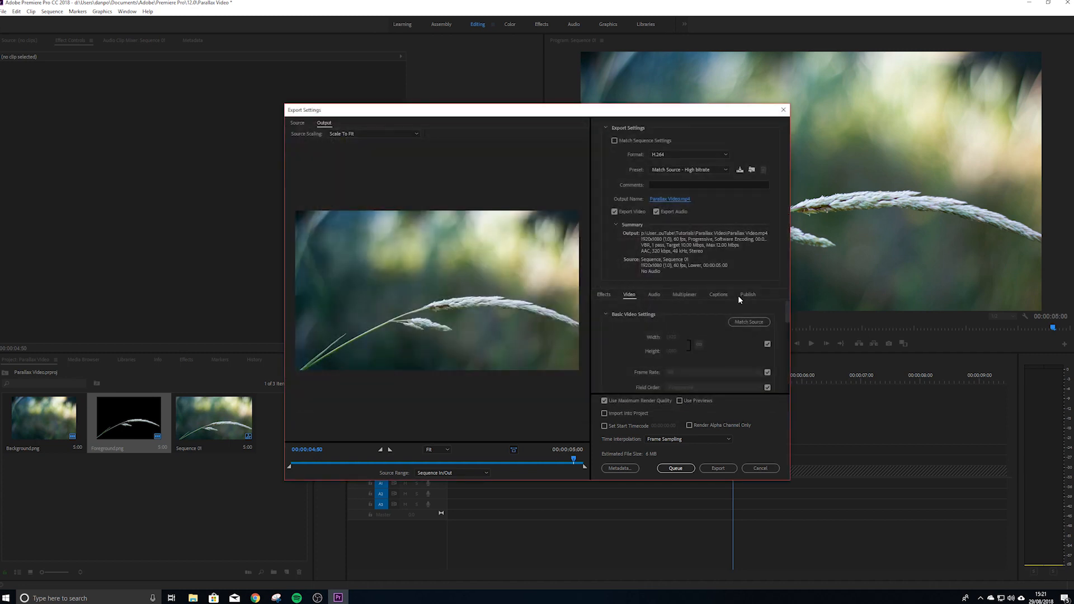
# Set the video bitrate to 15 Mbps in the export's video settings and export the sequence.
pyautogui.scroll(-1, 765, 307)
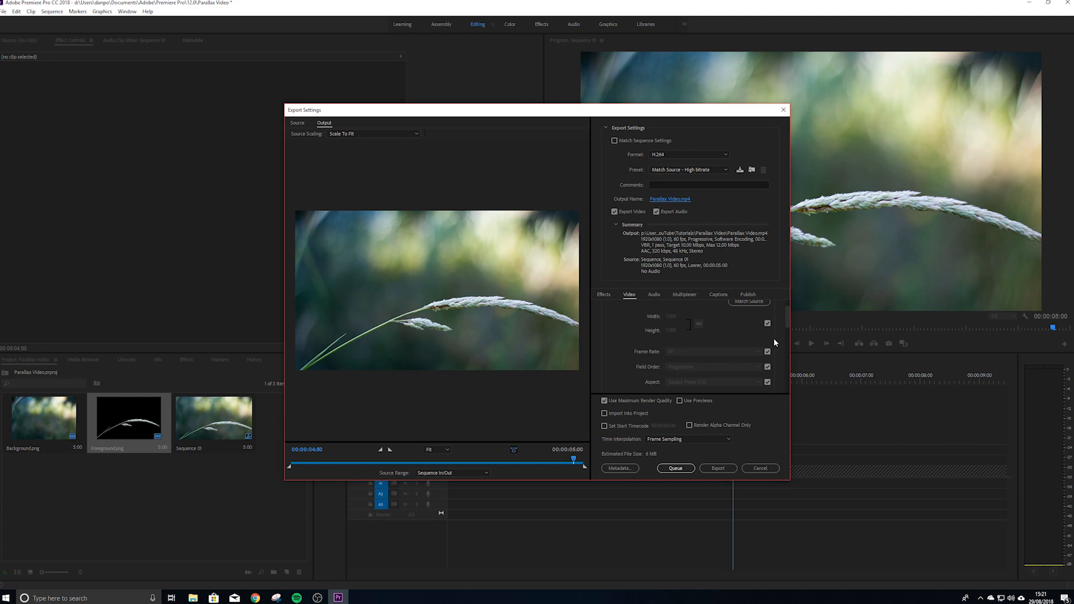
pyautogui.moveTo(786, 320); pyautogui.dragTo(793, 335)
pyautogui.click(608, 352)
pyautogui.scroll(-1, 786, 335)
pyautogui.moveTo(786, 335); pyautogui.dragTo(783, 364)
pyautogui.write('15')
pyautogui.press('Return')
pyautogui.click(718, 467)
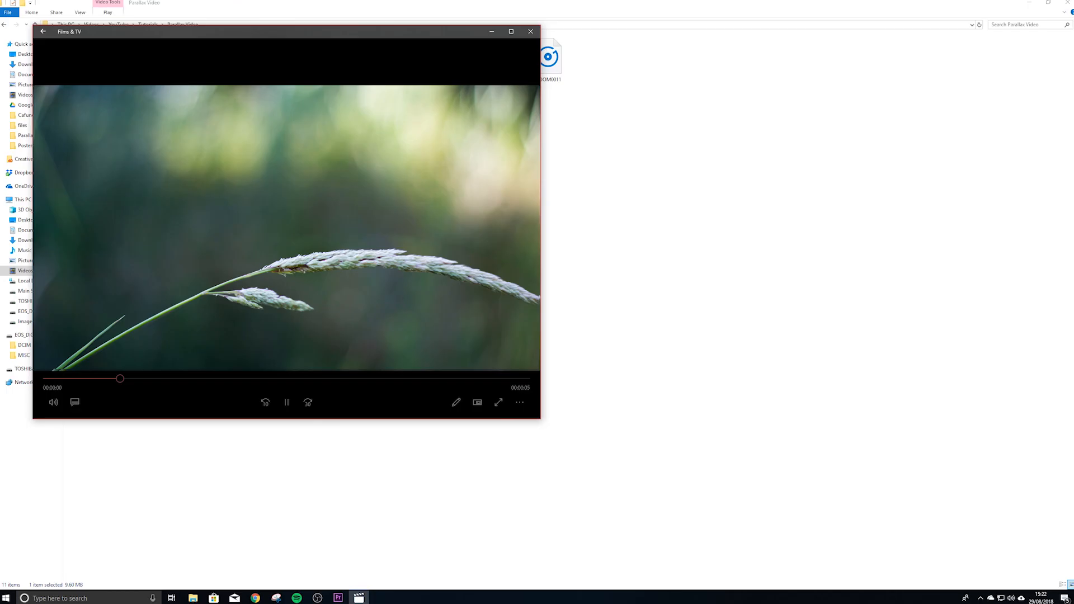